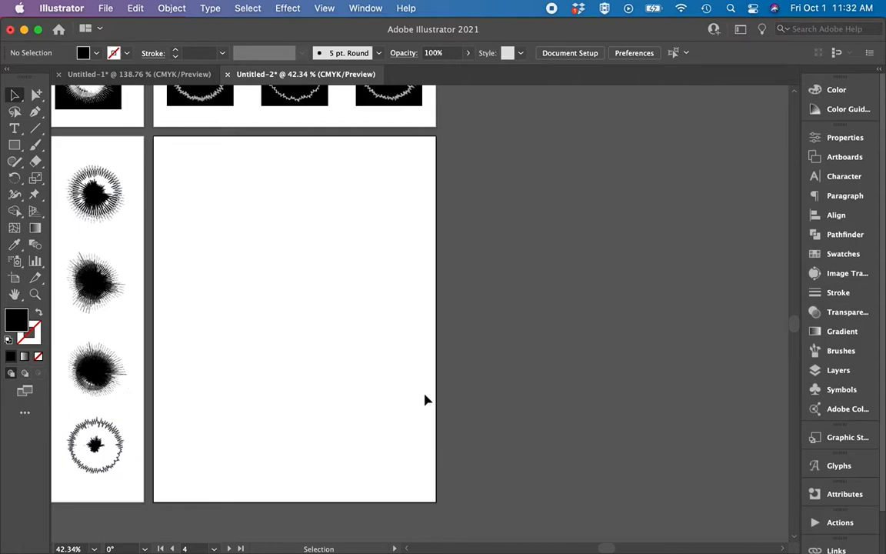
# Draw a vertical line in the upper-left area of the blank portrait artboard and give it a black stroke.
pyautogui.hscroll(-2, 428, 400)
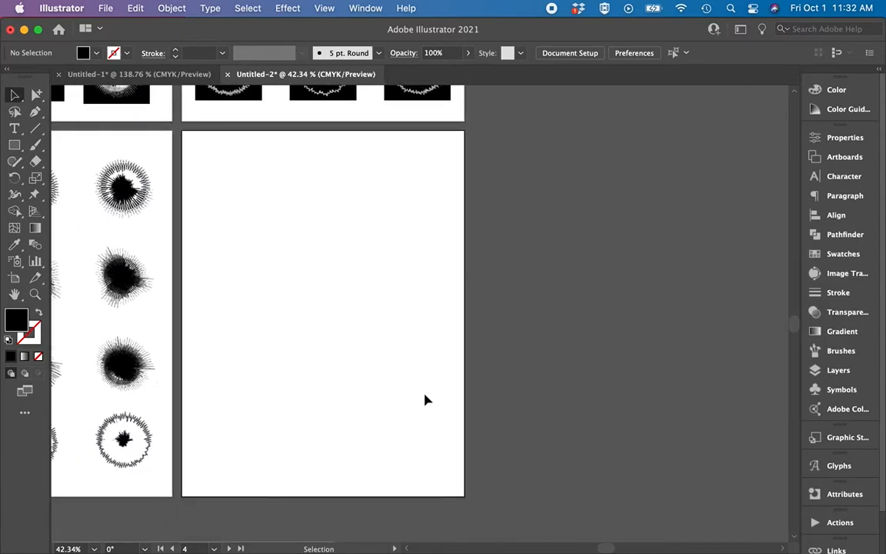
pyautogui.hscroll(-2, 425, 398)
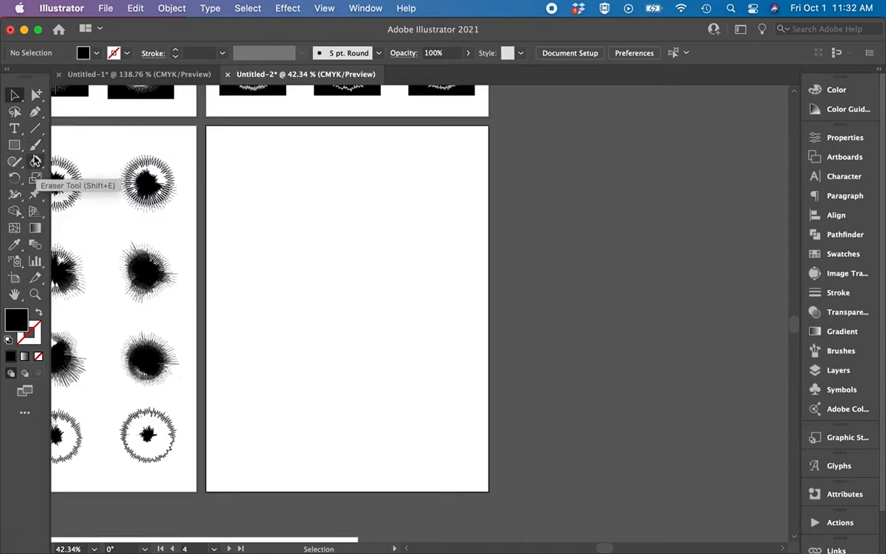
pyautogui.click(36, 129)
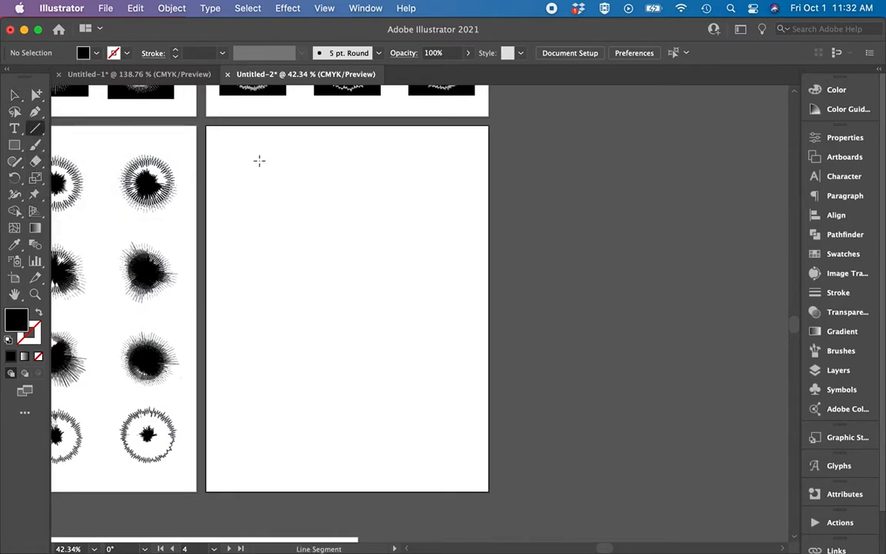
pyautogui.moveTo(259, 160); pyautogui.dragTo(259, 261)
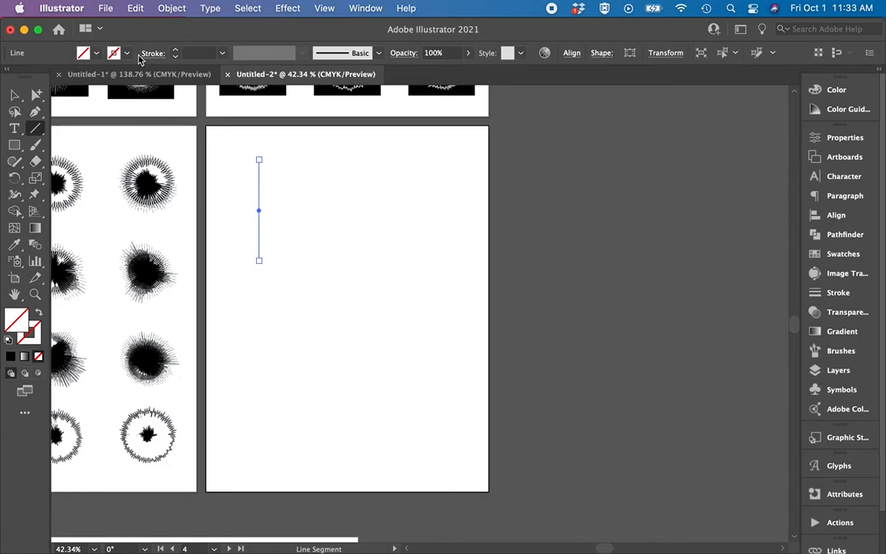
pyautogui.click(127, 54)
pyautogui.click(38, 76)
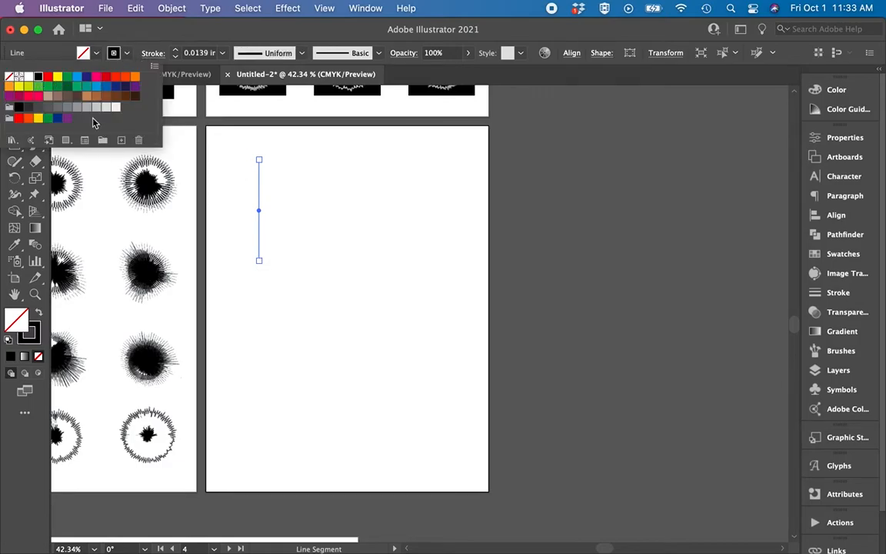
pyautogui.click(318, 218)
# Delete the empty text frame that overlaps the vertical line.
pyautogui.scroll(5, 252, 193)
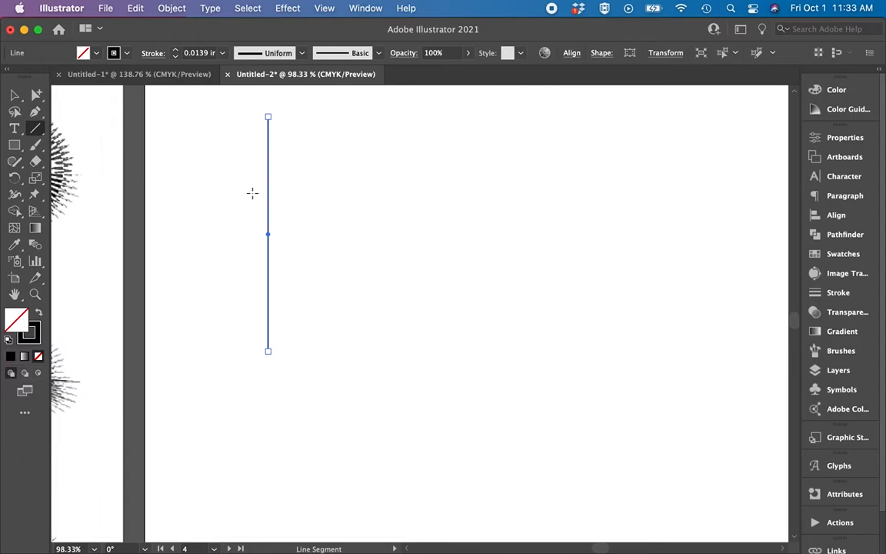
pyautogui.scroll(-3, 253, 193)
pyautogui.press('v')
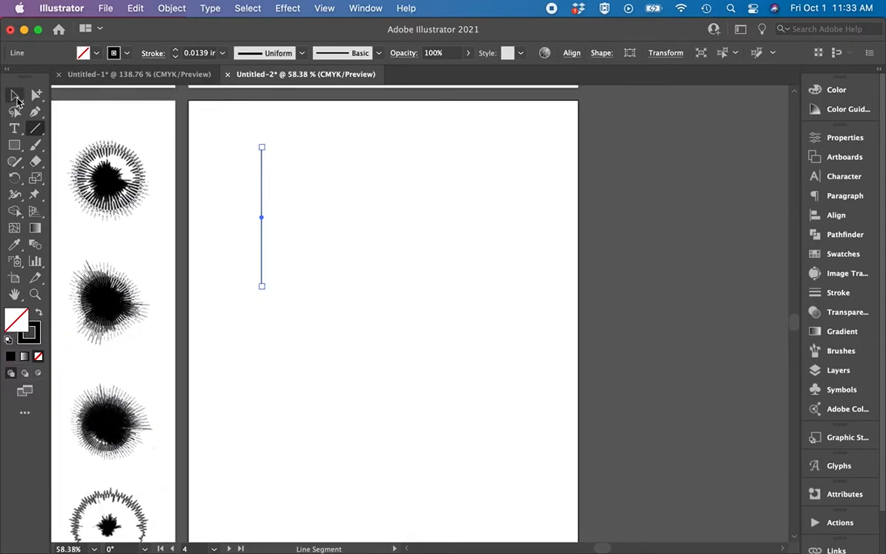
pyautogui.click(269, 189)
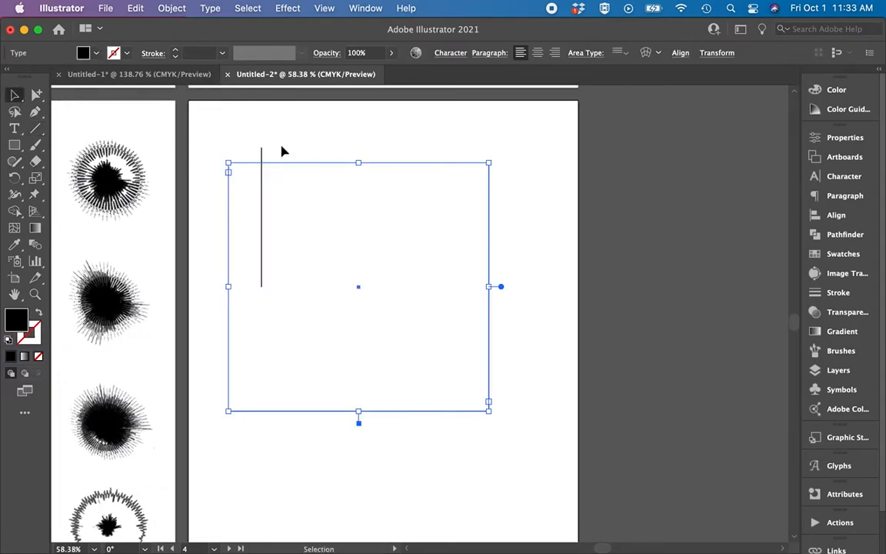
pyautogui.press('Delete')
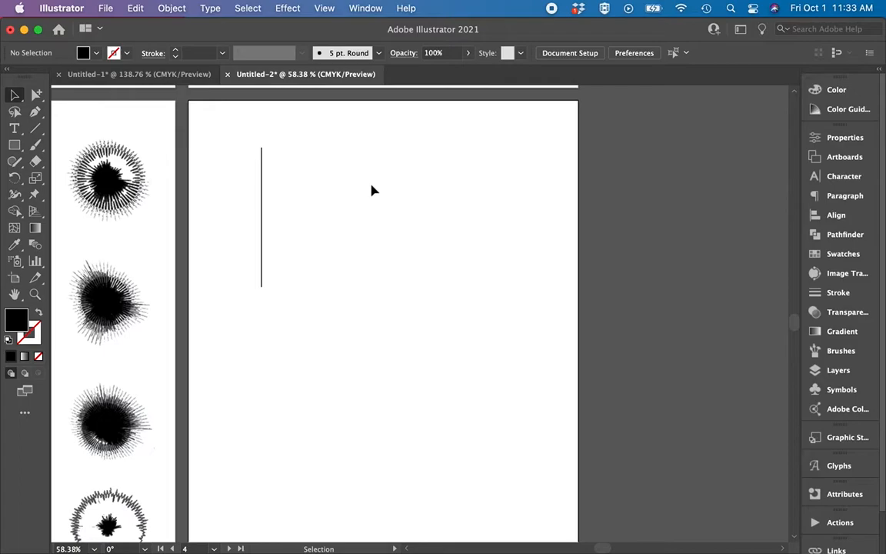
# Duplicate the vertical line a short distance to its right, level with the original.
pyautogui.click(261, 213)
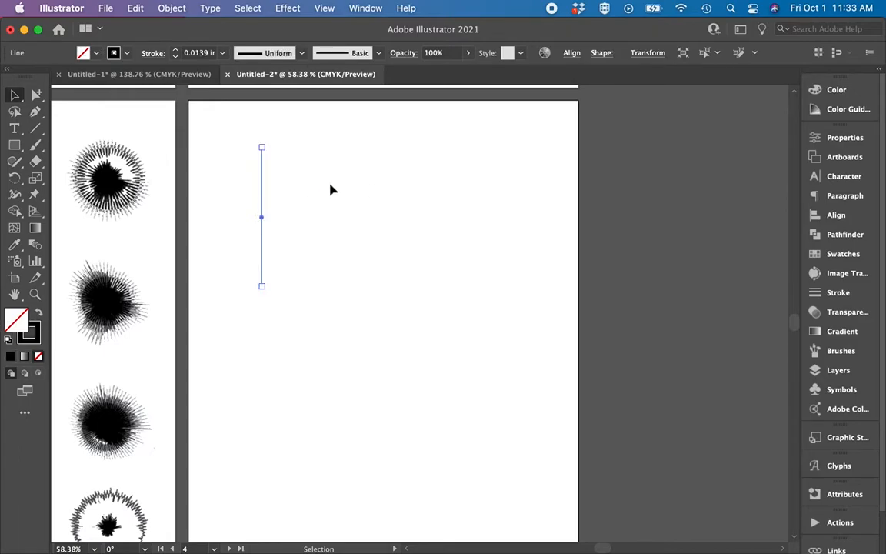
pyautogui.click(265, 196)
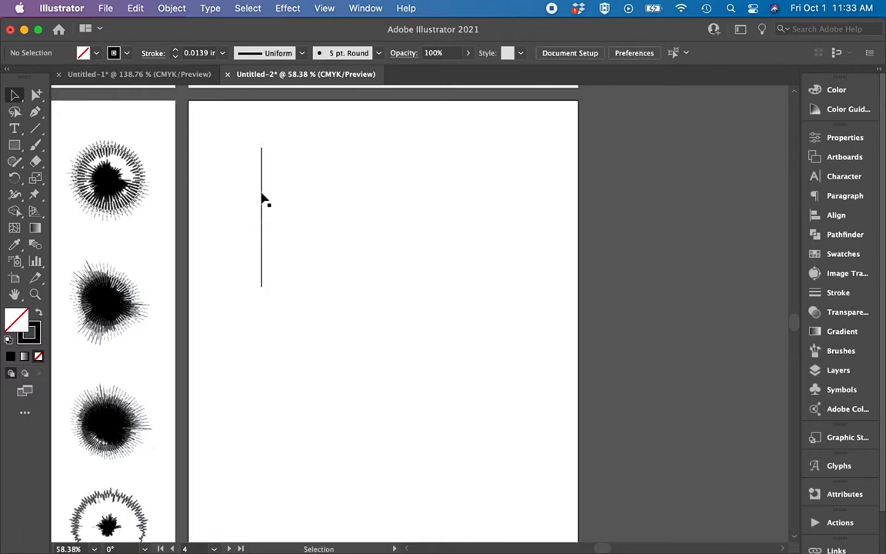
pyautogui.moveTo(263, 197); pyautogui.dragTo(276, 200)
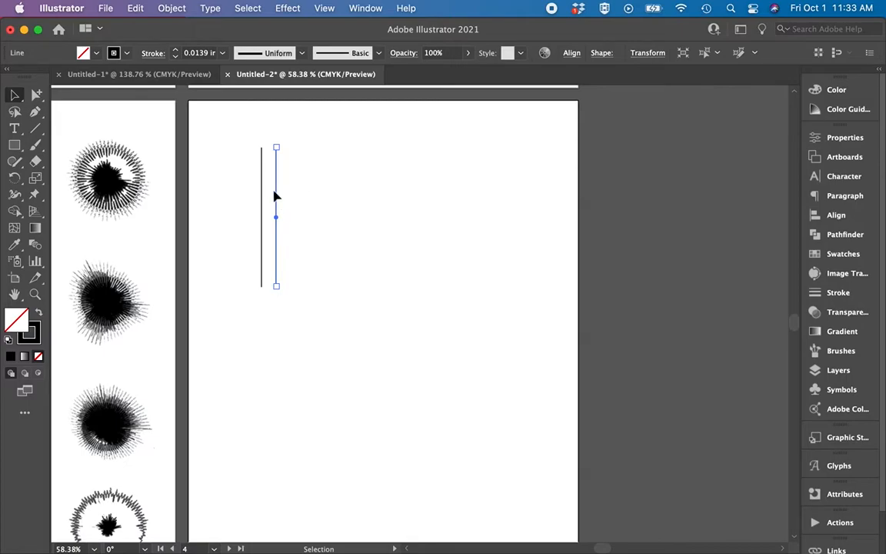
pyautogui.click(285, 197)
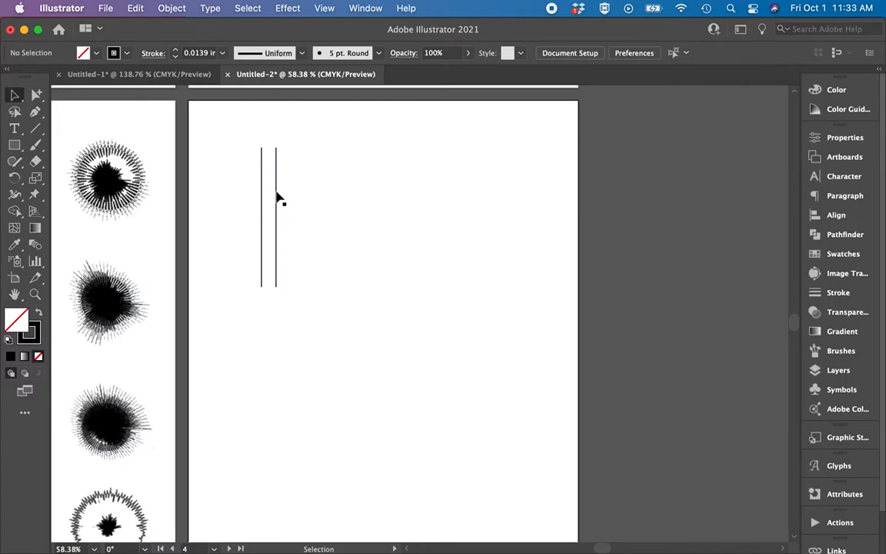
# Copy the second line slightly to the right and repeat the duplication until a row of lines spans most of the artboard's width.
pyautogui.moveTo(278, 199); pyautogui.dragTo(287, 196)
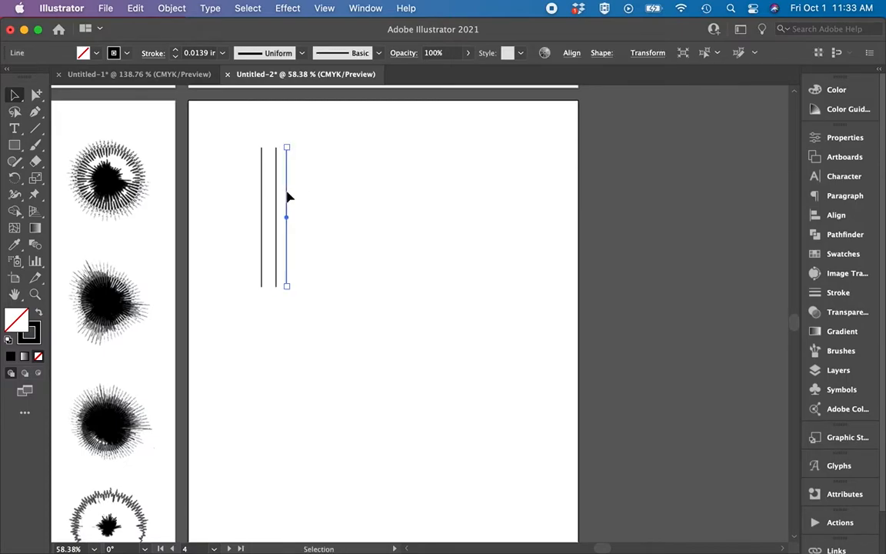
pyautogui.press('super+d')
pyautogui.press('super+d')
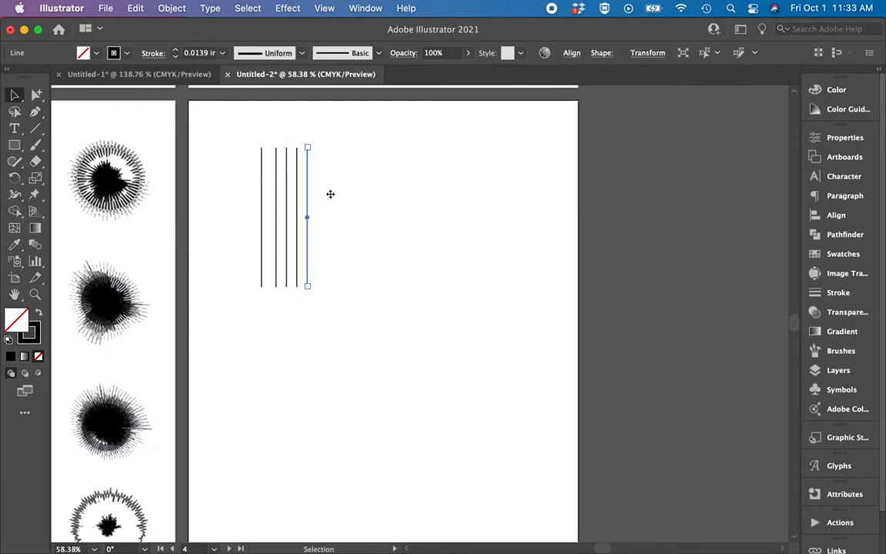
pyautogui.press('super+d')
pyautogui.press('super+d')
pyautogui.press('super+d')
pyautogui.press('super+d')
pyautogui.press('super+d')
pyautogui.press('super+d')
pyautogui.press('super+d')
pyautogui.press('super+d')
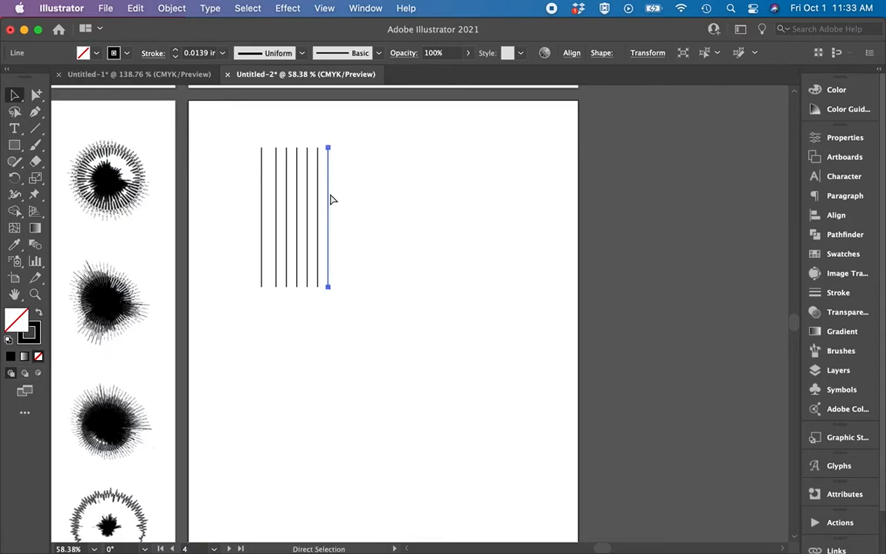
pyautogui.press('super+d')
pyautogui.press('super+d')
pyautogui.press('super+d')
pyautogui.press('super+d')
pyautogui.press('super+d')
pyautogui.press('super+d')
pyautogui.press('super+d')
pyautogui.press('super+d')
pyautogui.press('super+d')
pyautogui.press('super+d')
pyautogui.press('super+d')
pyautogui.press('super+d')
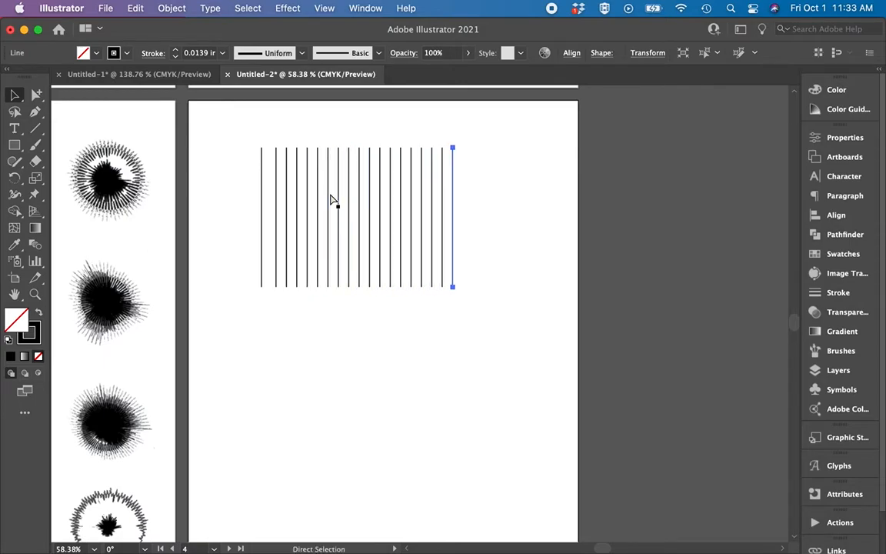
pyautogui.press('super+d')
pyautogui.press('super+d')
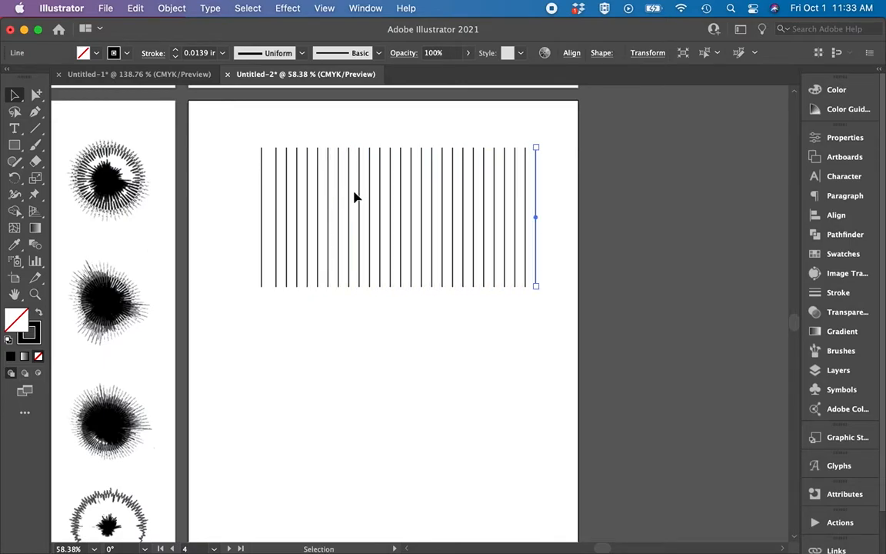
pyautogui.click(360, 302)
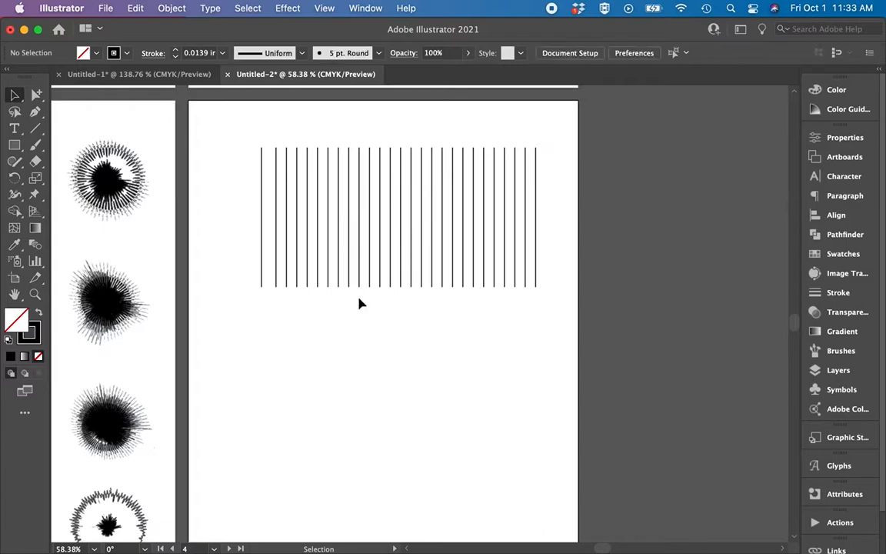
# Shift several individual lines sideways so that the gaps across the row become irregular.
pyautogui.click(354, 221)
pyautogui.moveTo(349, 215); pyautogui.dragTo(346, 215)
pyautogui.click(413, 204)
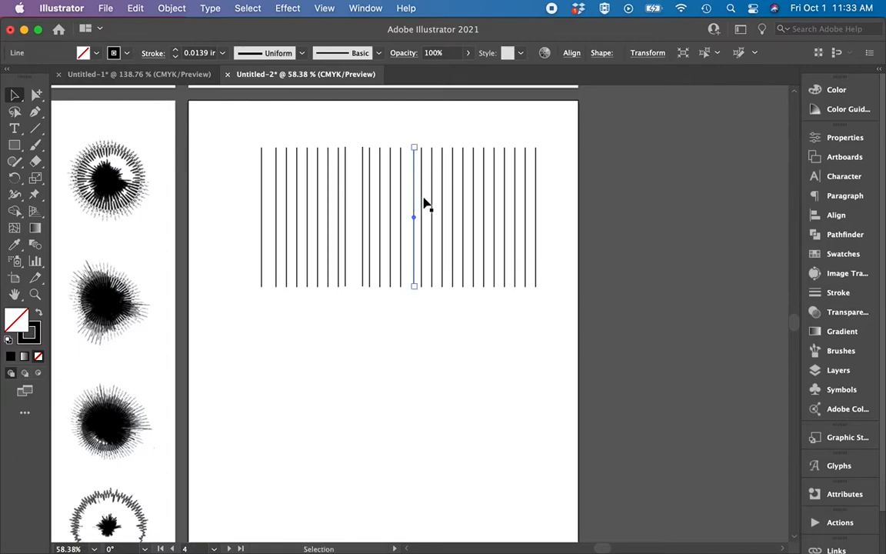
pyautogui.moveTo(444, 197); pyautogui.dragTo(489, 190)
pyautogui.click(432, 320)
# Select every line in the row and align them vertically by their top edges.
pyautogui.scroll(2, 432, 319)
pyautogui.hscroll(1, 431, 319)
pyautogui.scroll(1, 431, 319)
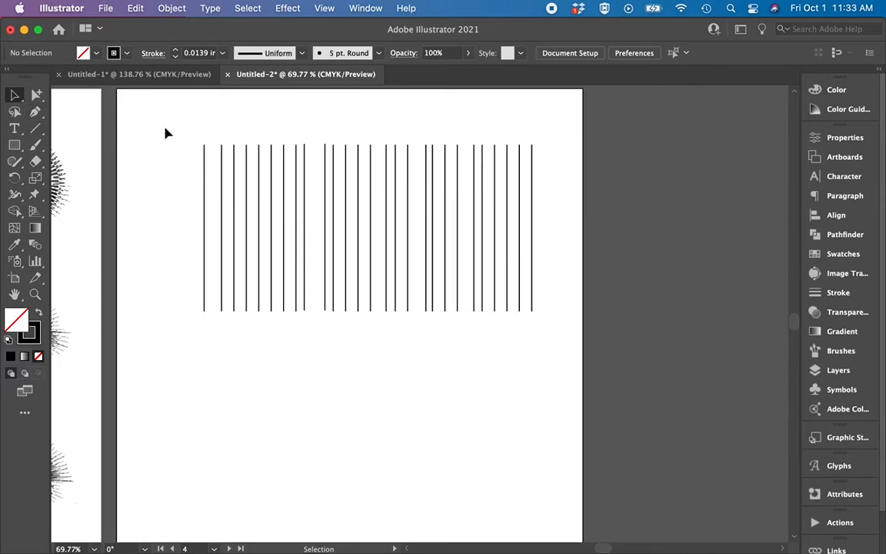
pyautogui.moveTo(166, 115); pyautogui.dragTo(565, 391)
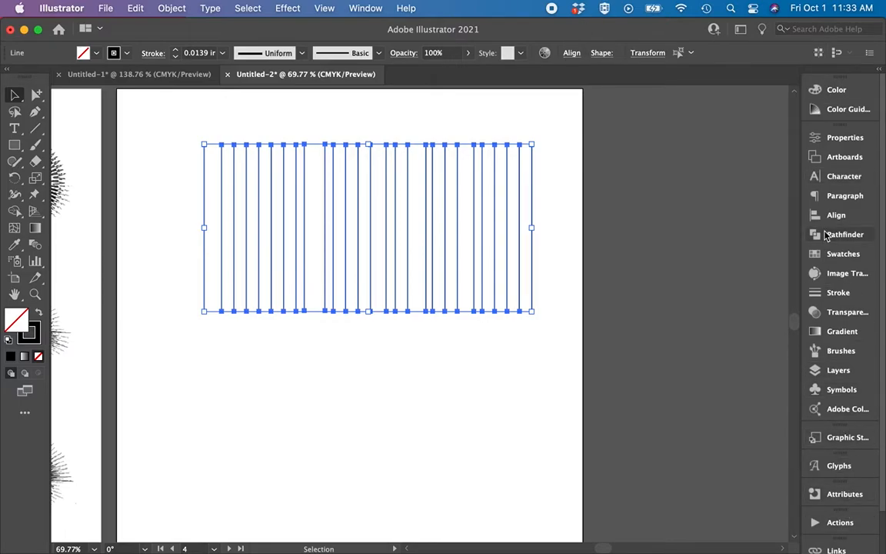
pyautogui.click(172, 10)
pyautogui.moveTo(176, 58)
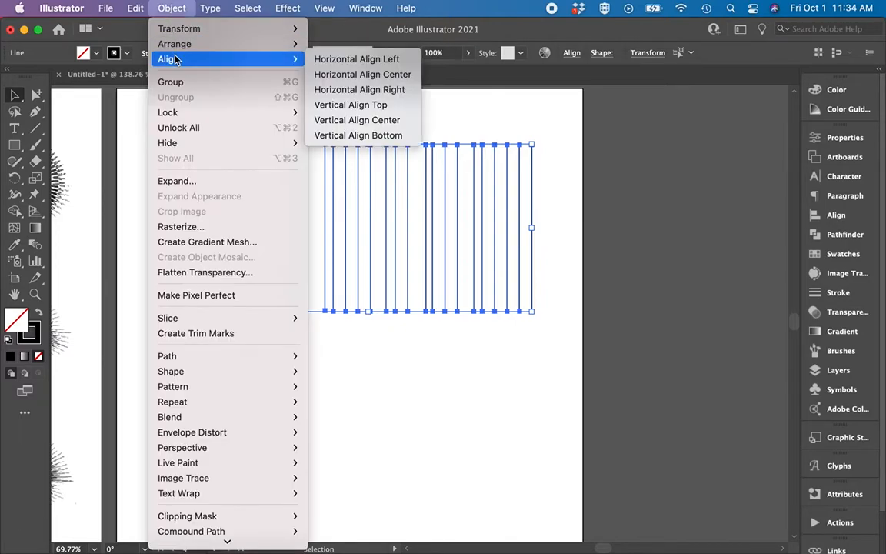
pyautogui.click(343, 59)
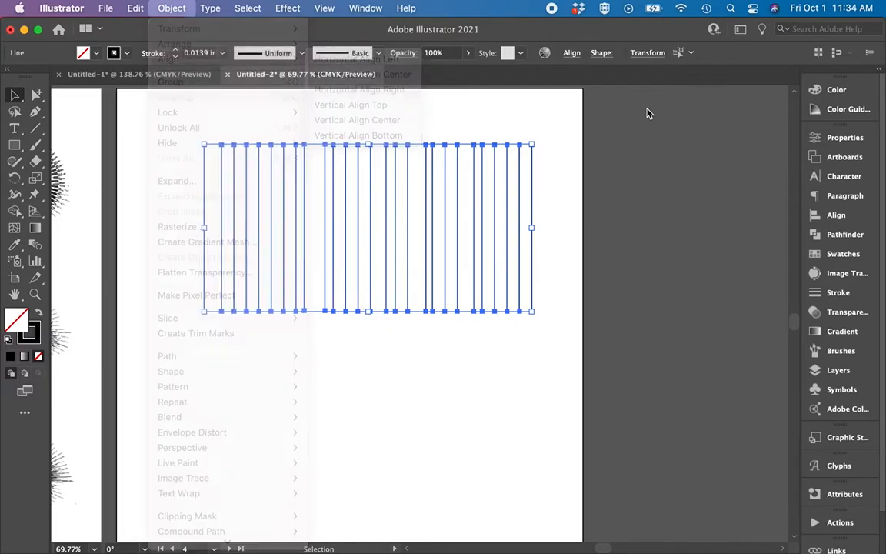
pyautogui.click(571, 54)
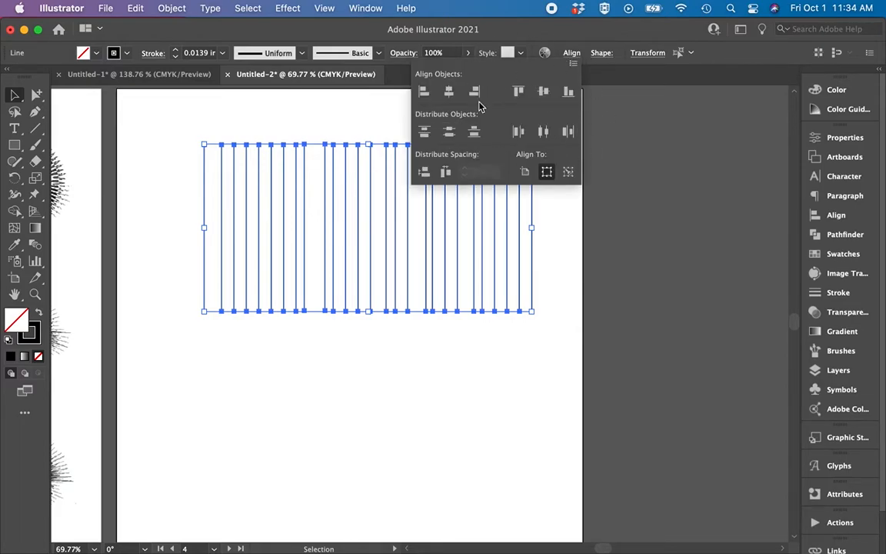
pyautogui.click(518, 92)
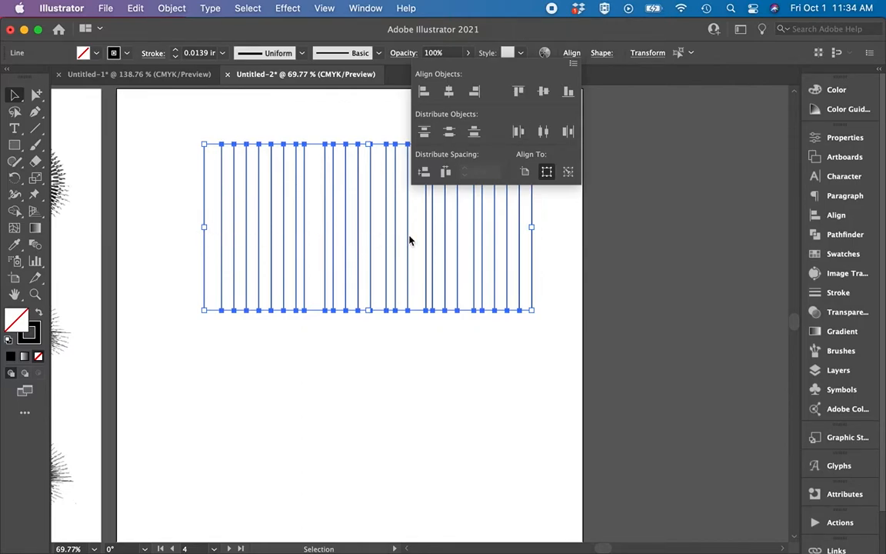
# Try distributing the selected lines with equal horizontal spacing.
pyautogui.click(445, 174)
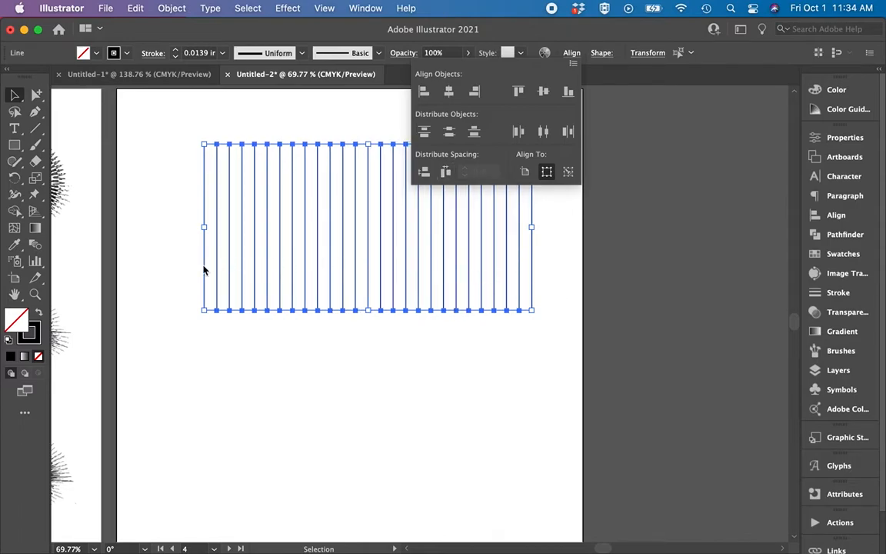
pyautogui.click(425, 359)
pyautogui.press('super+z')
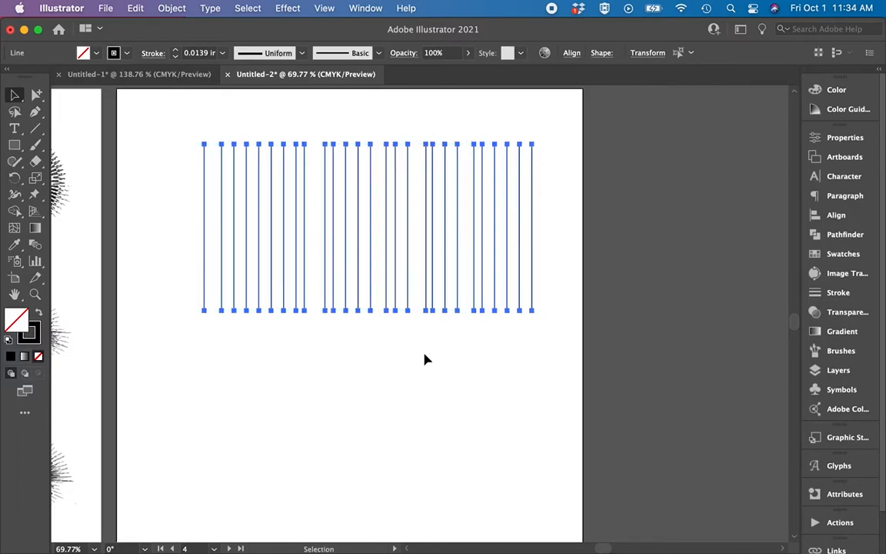
pyautogui.click(425, 359)
# Duplicate the whole row of unevenly spaced lines below the original and once more onto the blank landscape artboard.
pyautogui.press('super+minus')
pyautogui.moveTo(287, 242); pyautogui.dragTo(510, 311)
pyautogui.moveTo(445, 287); pyautogui.dragTo(443, 431)
pyautogui.scroll(-5, 444, 431)
pyautogui.scroll(-4, 443, 431)
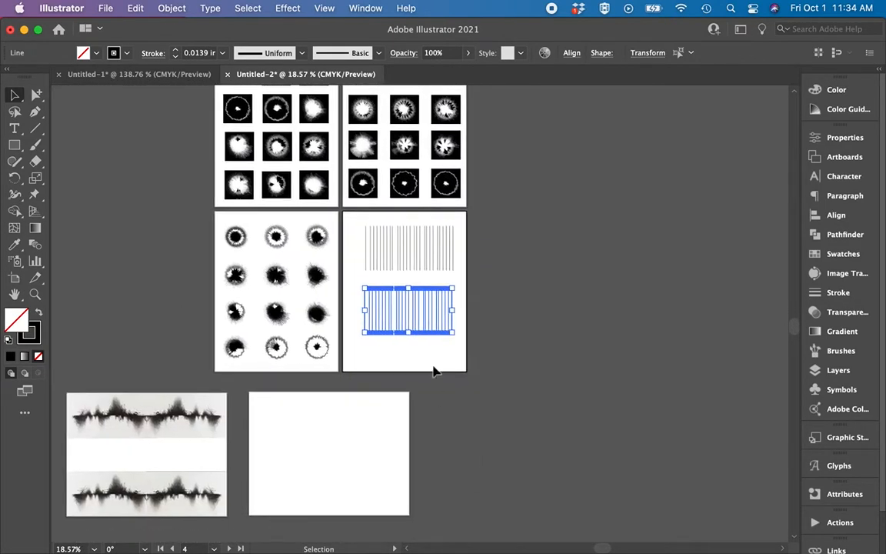
pyautogui.moveTo(433, 312); pyautogui.dragTo(354, 413)
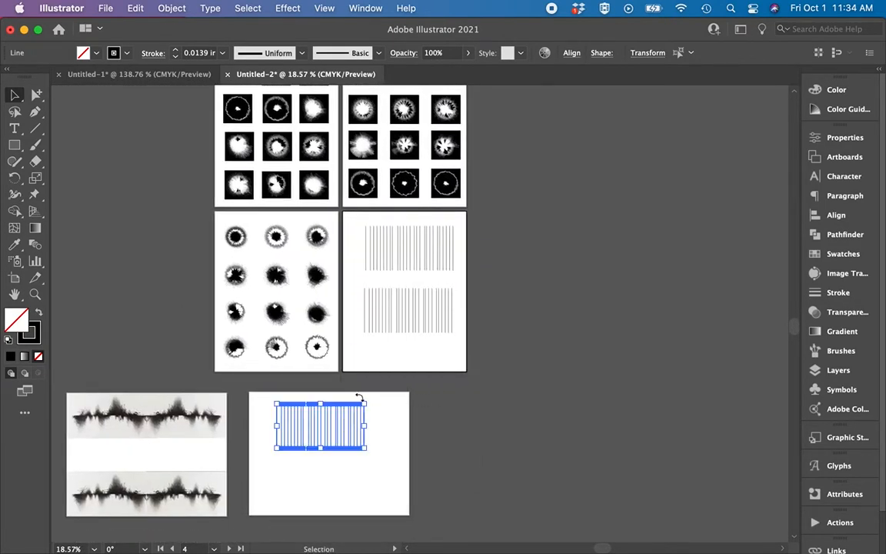
# Distribute the lines of the upper row on the portrait artboard with equal horizontal spacing.
pyautogui.scroll(5, 426, 317)
pyautogui.scroll(4, 427, 316)
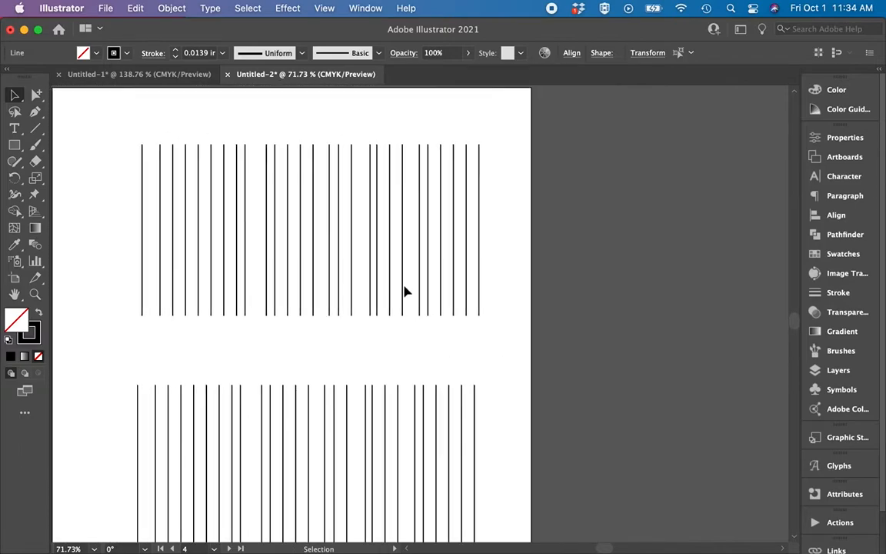
pyautogui.moveTo(141, 128); pyautogui.dragTo(488, 263)
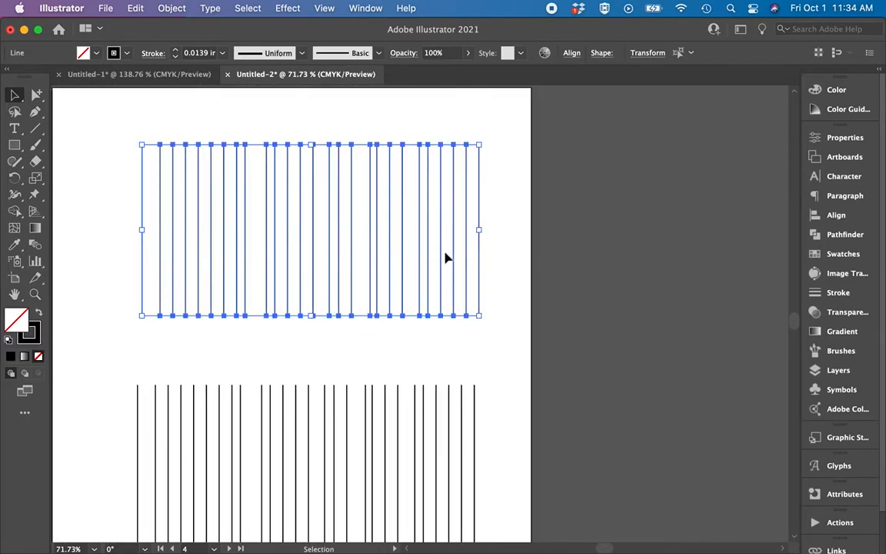
pyautogui.click(571, 53)
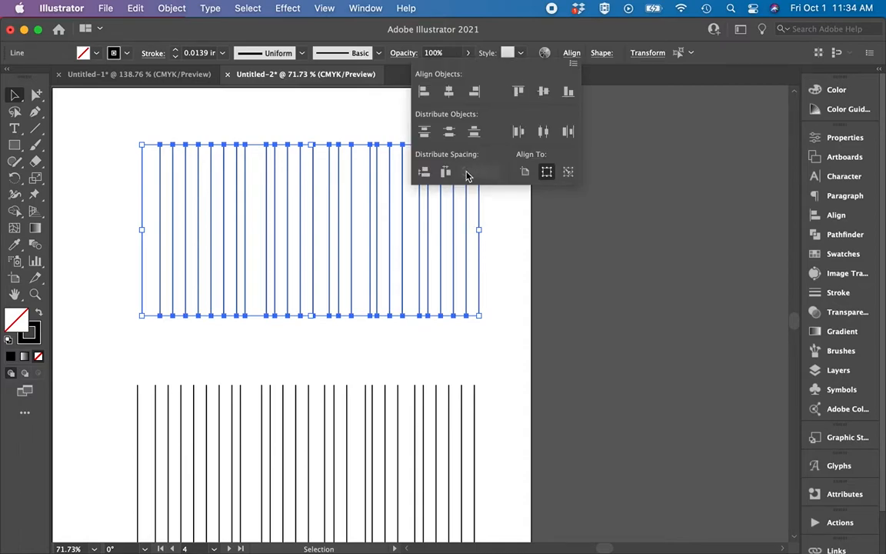
pyautogui.click(447, 174)
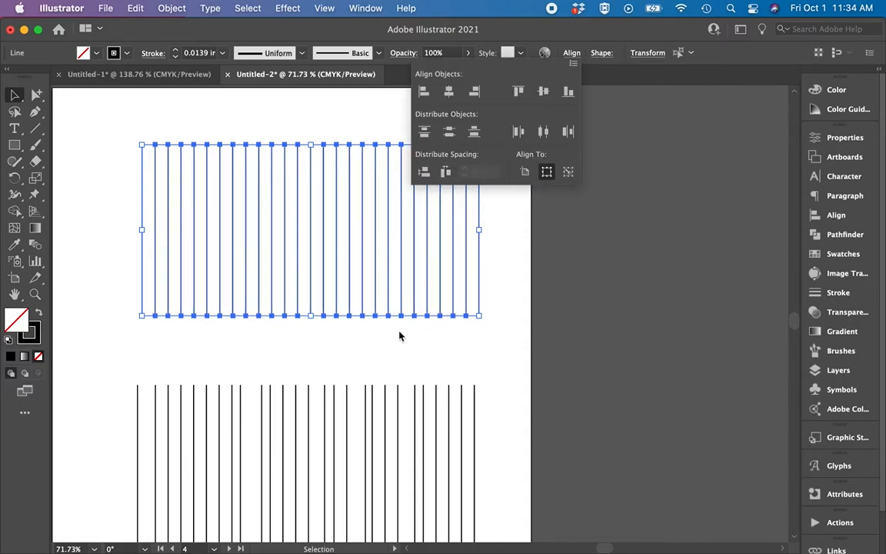
pyautogui.scroll(-3, 403, 350)
pyautogui.scroll(-2, 399, 343)
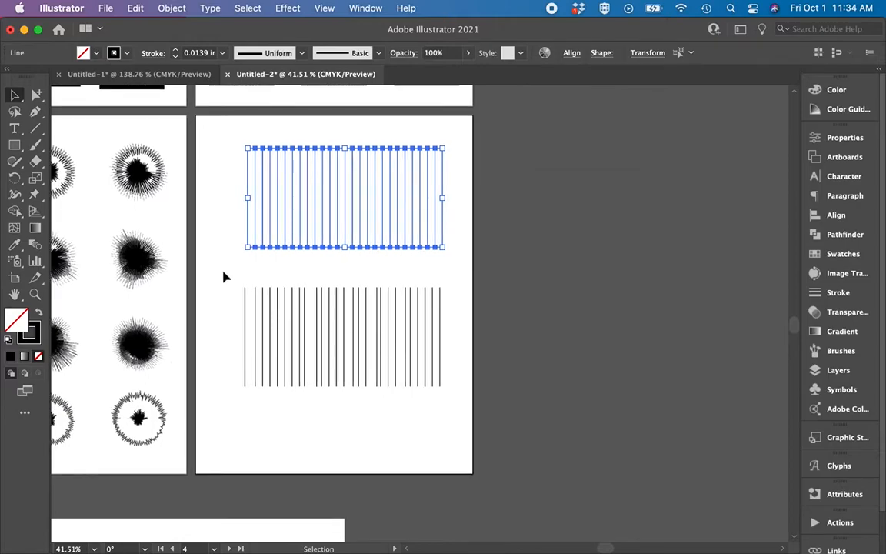
# Rotate the lower row of unevenly spaced lines 90° into horizontals and move it down clear of the upper row.
pyautogui.moveTo(493, 414); pyautogui.dragTo(464, 328)
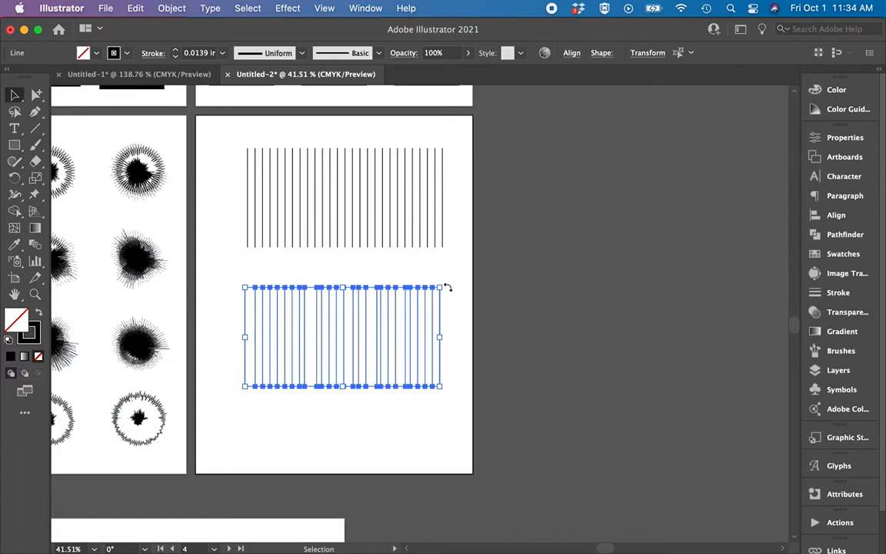
pyautogui.moveTo(451, 322); pyautogui.dragTo(412, 409)
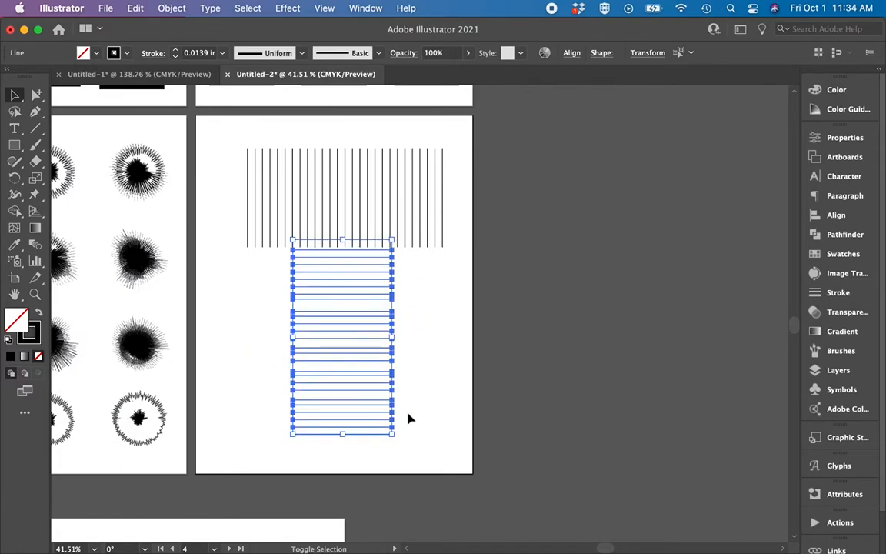
pyautogui.moveTo(381, 303); pyautogui.dragTo(380, 326)
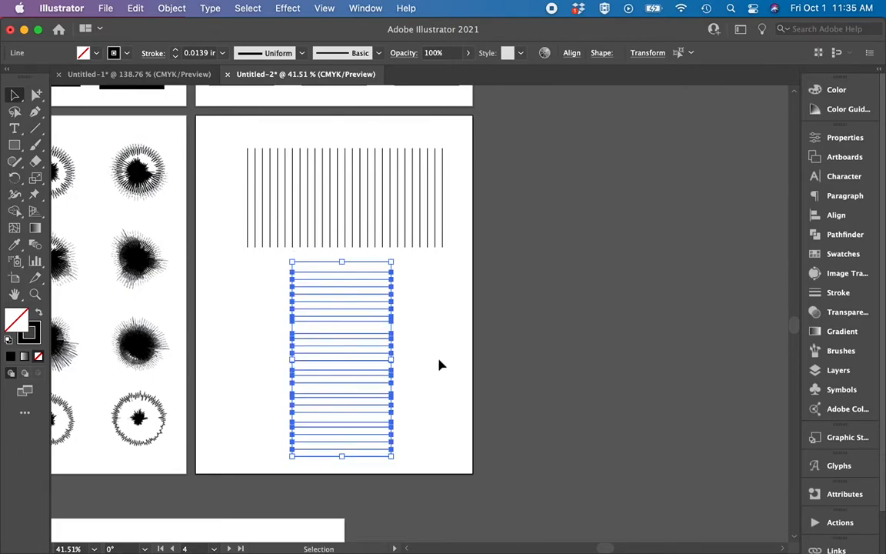
# Distribute the horizontal lines with equal vertical spacing and deselect them.
pyautogui.click(571, 52)
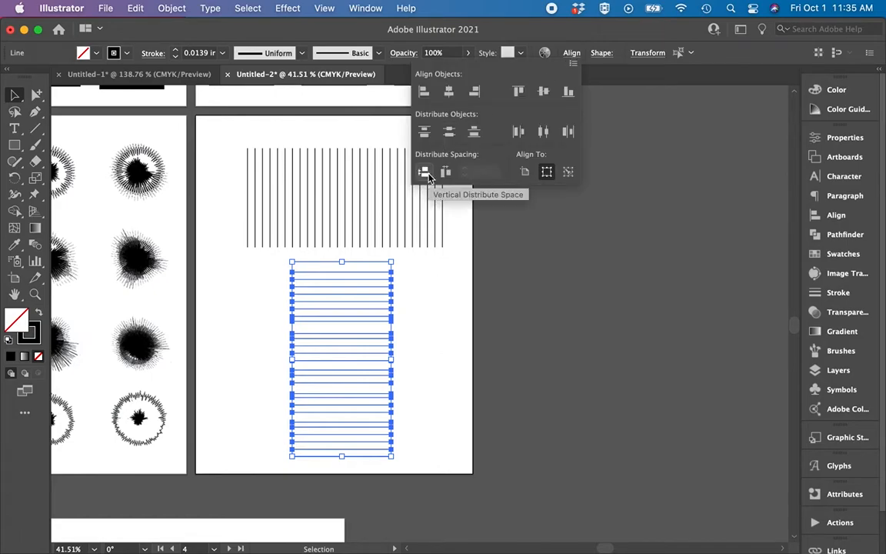
pyautogui.click(428, 174)
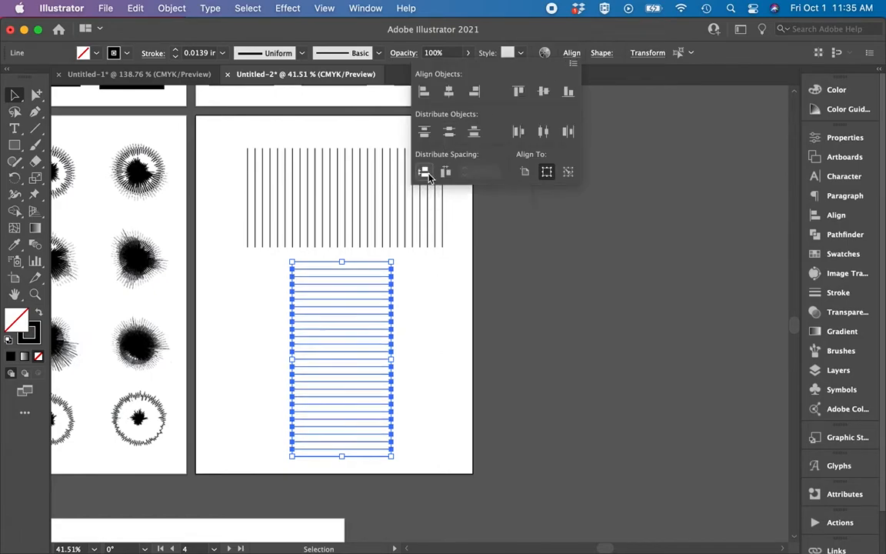
pyautogui.click(413, 310)
# Group the horizontal lines together and the upper vertical lines as a separate group.
pyautogui.moveTo(364, 293); pyautogui.dragTo(253, 491)
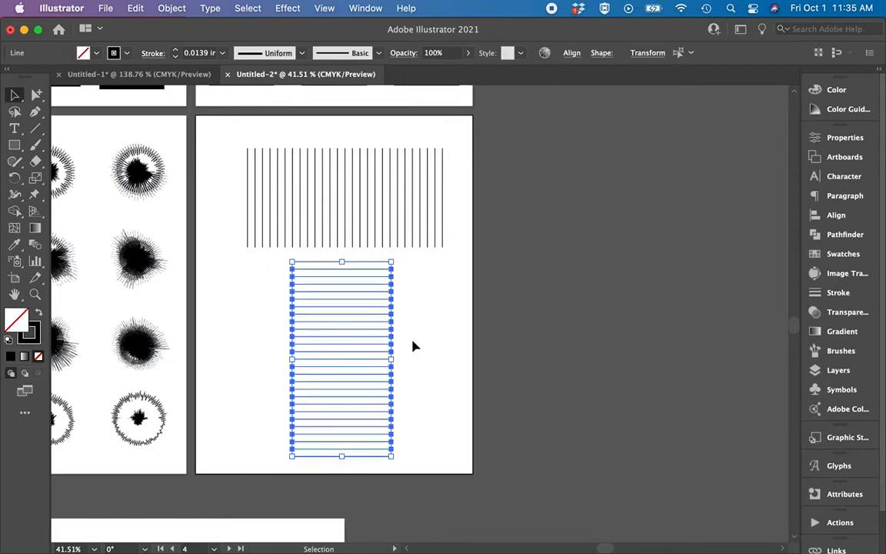
pyautogui.press('super+g')
pyautogui.moveTo(464, 123); pyautogui.dragTo(229, 257)
pyautogui.press('a')
pyautogui.press('v')
pyautogui.click(364, 315)
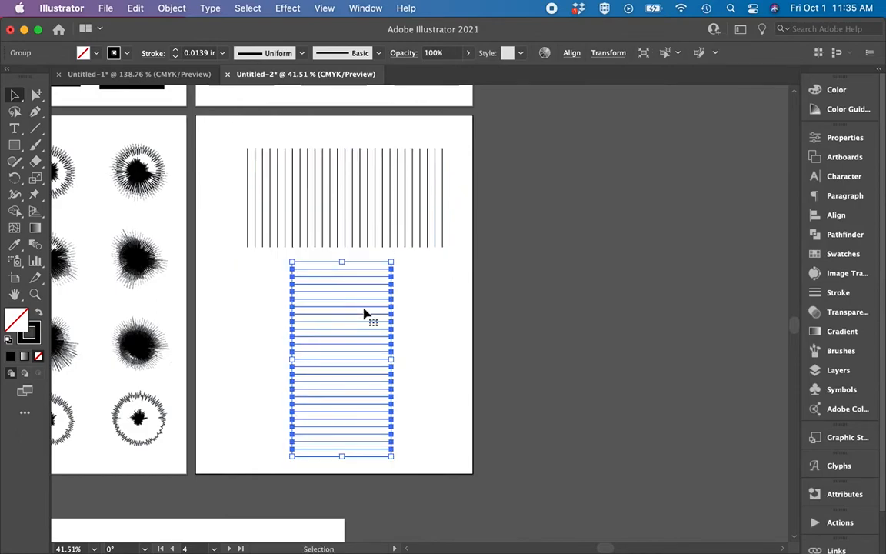
# Lengthen the horizontal lines by widening their group to the right, and extend the vertical group downward until it overlaps them.
pyautogui.moveTo(394, 362); pyautogui.dragTo(427, 367)
pyautogui.click(364, 233)
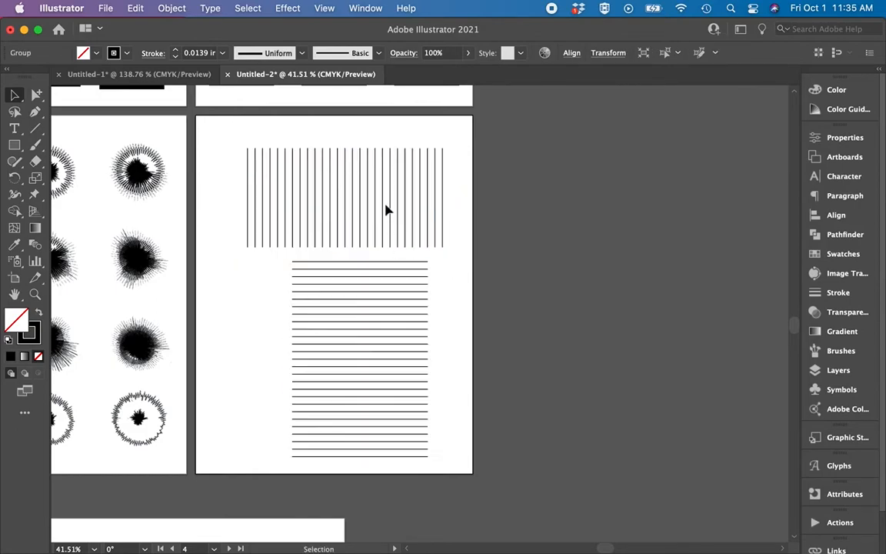
pyautogui.click(350, 246)
pyautogui.moveTo(350, 246); pyautogui.dragTo(346, 286)
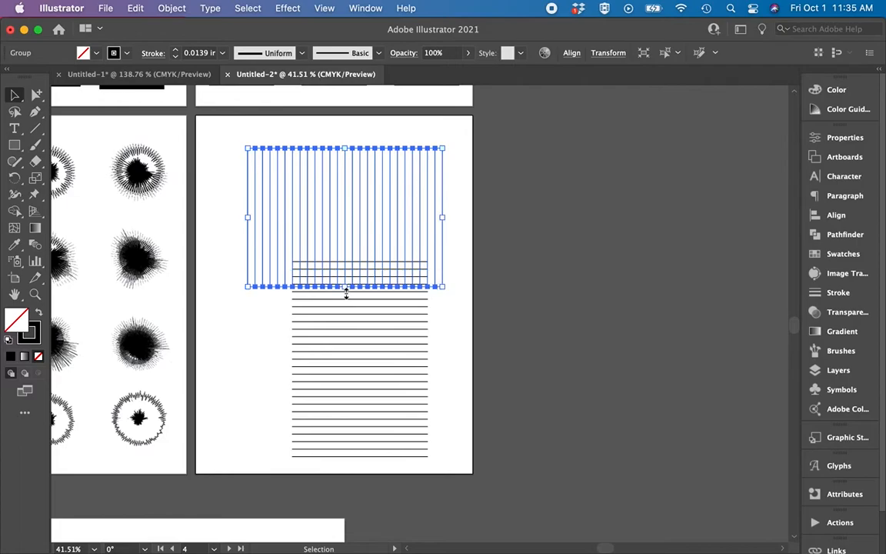
pyautogui.doubleClick(356, 340)
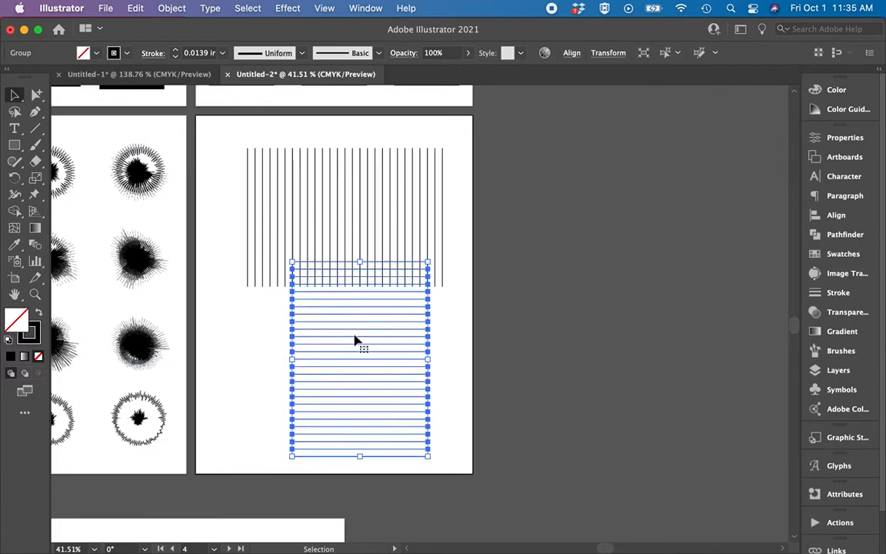
pyautogui.doubleClick(603, 320)
# Overlay the horizontal group on the vertical one and resize both groups to match, forming a square grid.
pyautogui.moveTo(429, 389); pyautogui.dragTo(381, 275)
pyautogui.click(425, 255)
pyautogui.moveTo(443, 216); pyautogui.dragTo(384, 218)
pyautogui.keyDown('shift'); pyautogui.click(322, 320); pyautogui.keyUp('shift')
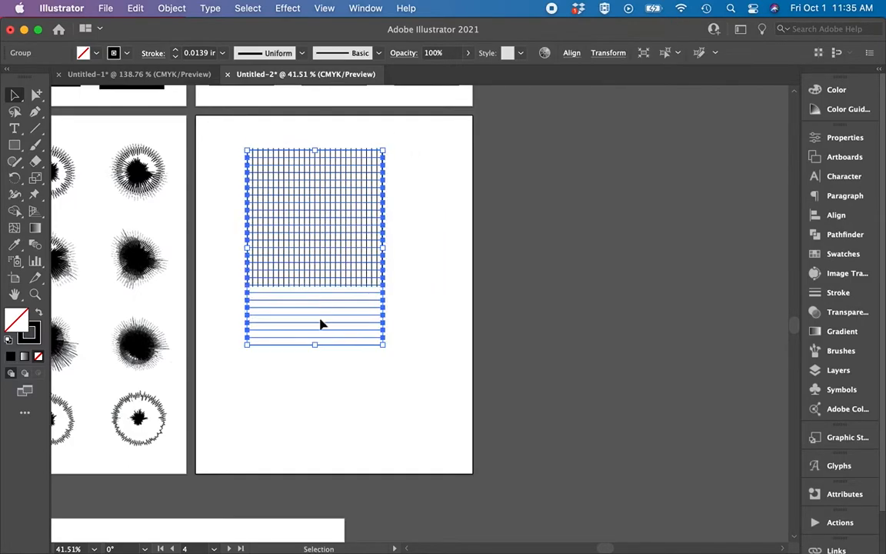
pyautogui.moveTo(313, 344); pyautogui.dragTo(313, 289)
pyautogui.click(318, 310)
# Duplicate the row of unevenly spaced vertical lines directly below itself on the landscape artboard.
pyautogui.scroll(5, 318, 310)
pyautogui.scroll(5, 318, 310)
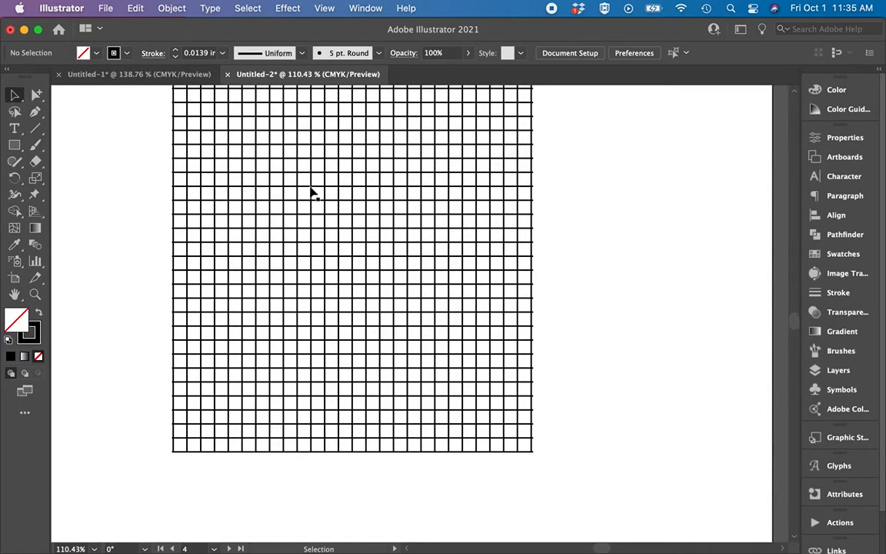
pyautogui.scroll(-8, 416, 265)
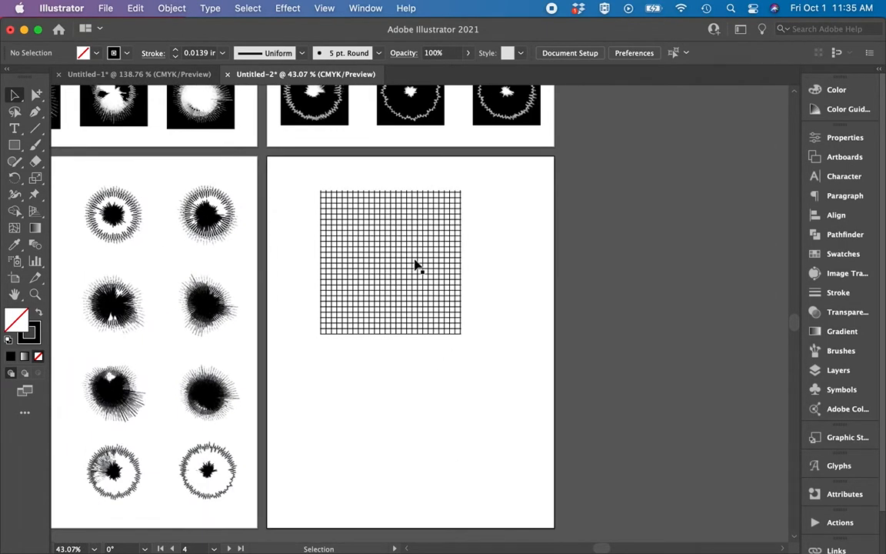
pyautogui.scroll(-10, 416, 265)
pyautogui.hscroll(-2, 416, 265)
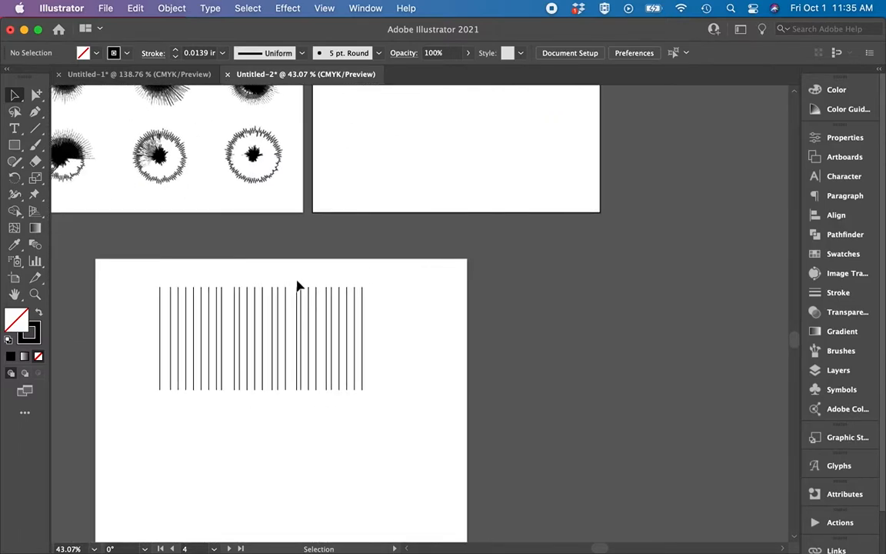
pyautogui.moveTo(152, 284); pyautogui.dragTo(411, 431)
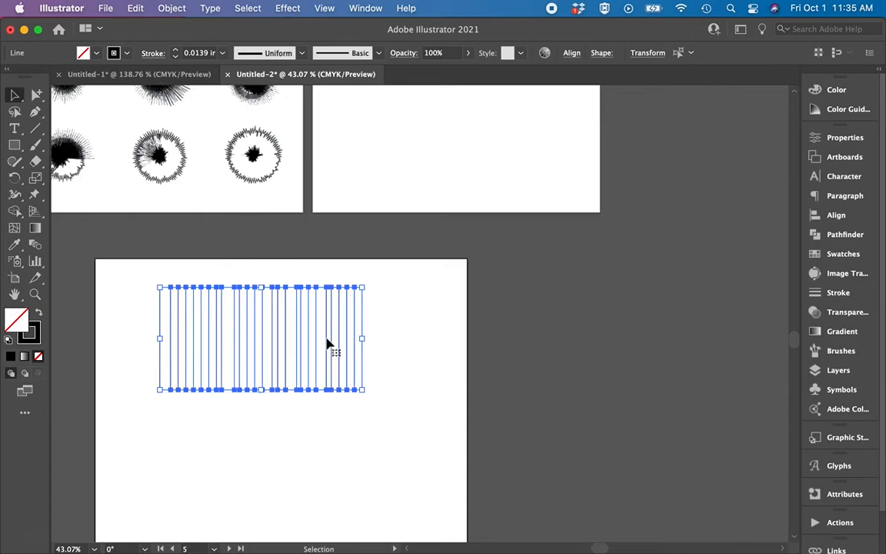
pyautogui.moveTo(327, 343); pyautogui.dragTo(328, 485)
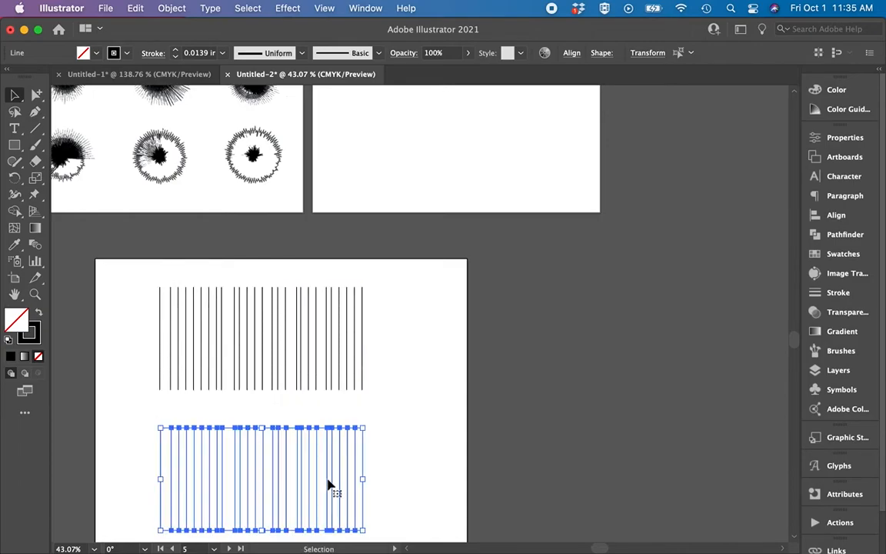
# Rotate the upper row of lines on the landscape artboard 45° clockwise.
pyautogui.scroll(-4, 415, 431)
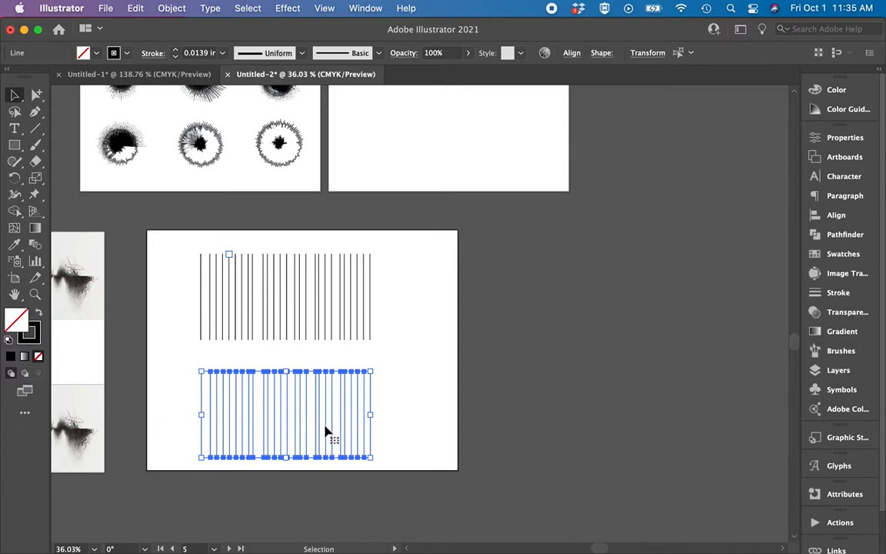
pyautogui.click(434, 273)
pyautogui.moveTo(385, 233); pyautogui.dragTo(184, 357)
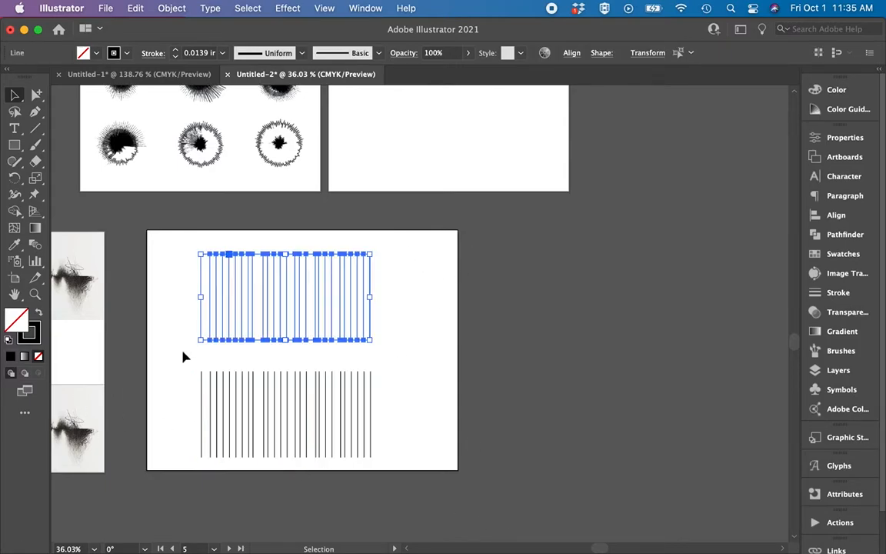
pyautogui.scroll(5, 247, 307)
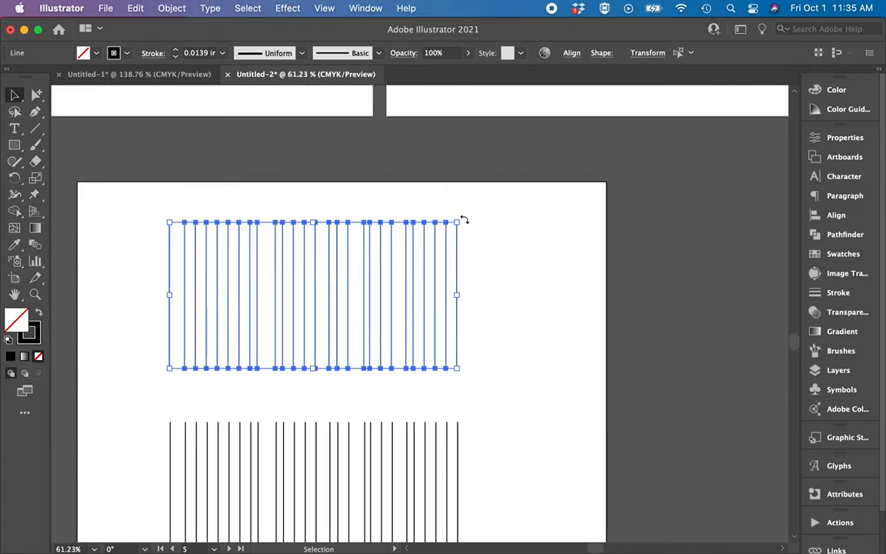
pyautogui.press('super+shift+b')
pyautogui.moveTo(474, 270); pyautogui.dragTo(472, 301)
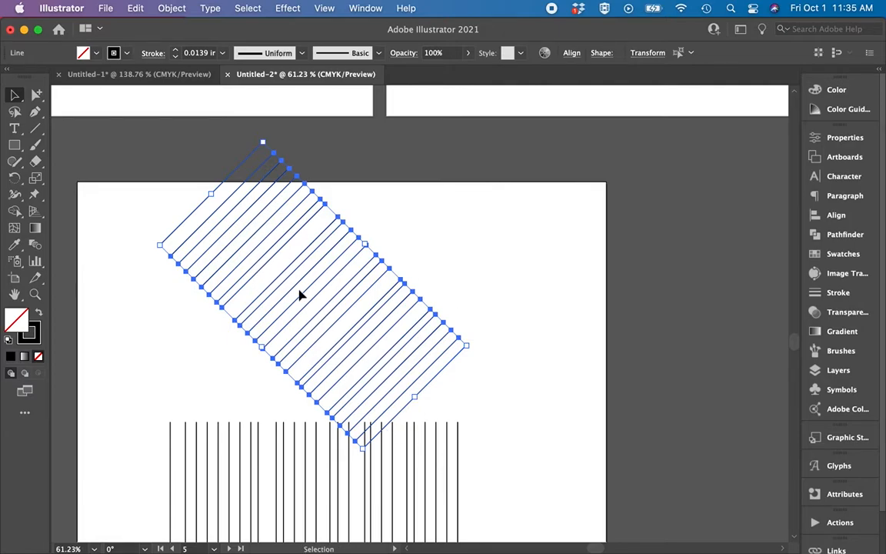
# Align the rotated diagonal lines by their top edges and move them down inside the landscape artboard.
pyautogui.click(572, 53)
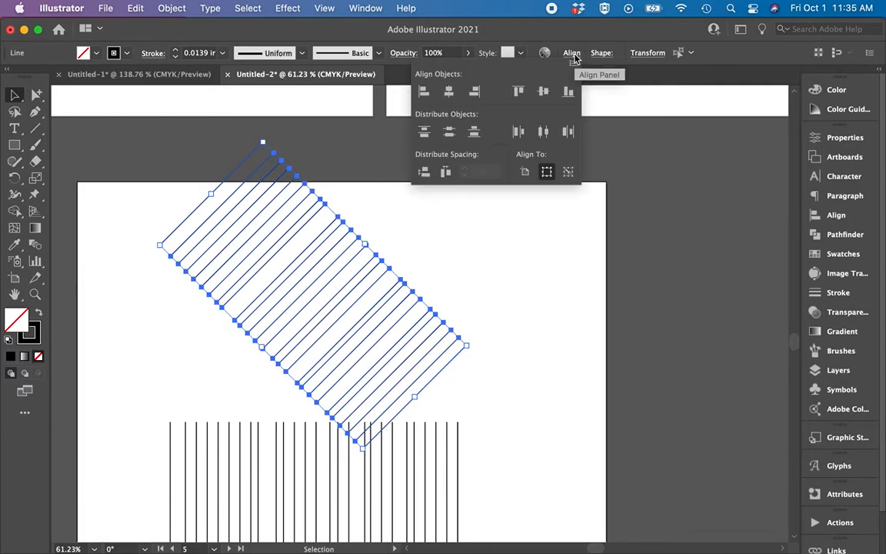
pyautogui.click(522, 90)
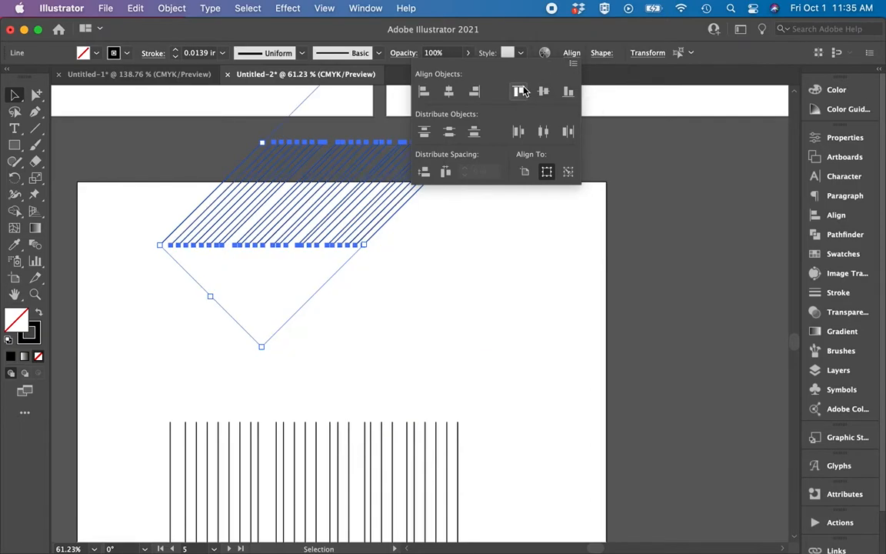
pyautogui.scroll(2, 430, 216)
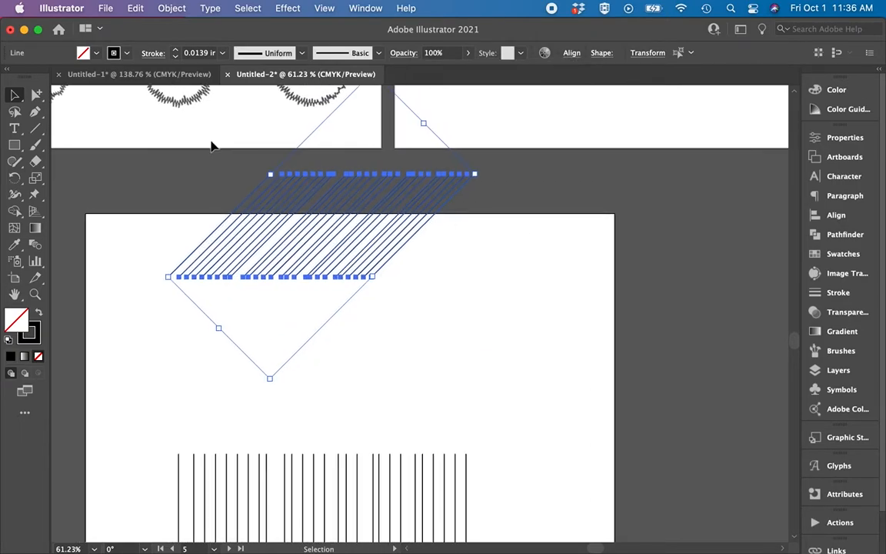
pyautogui.moveTo(336, 201); pyautogui.dragTo(361, 286)
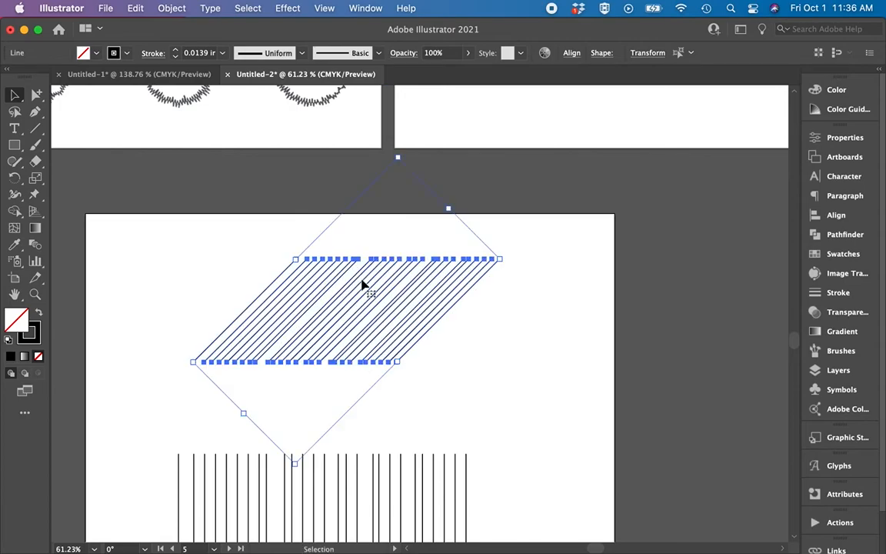
pyautogui.click(522, 370)
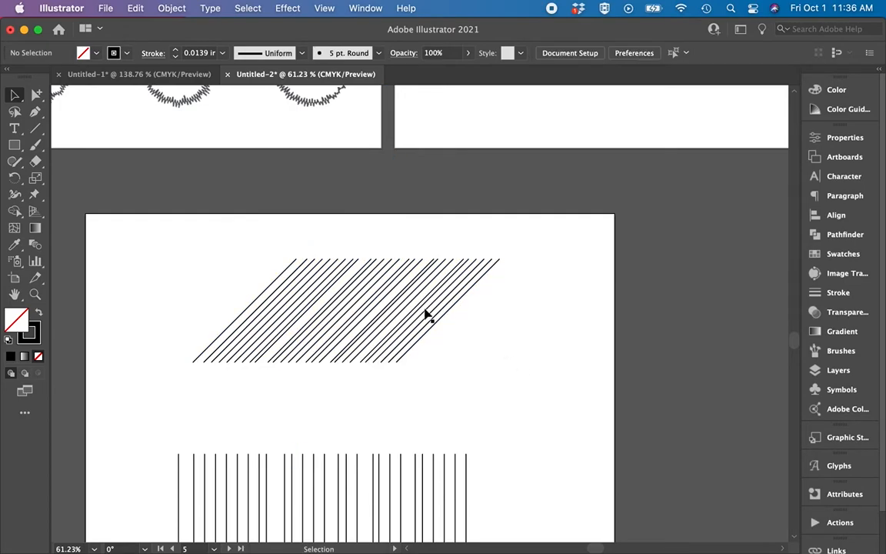
# Distribute the upper diagonal lines with equal horizontal spacing and inspect the even pattern up close.
pyautogui.scroll(3, 427, 312)
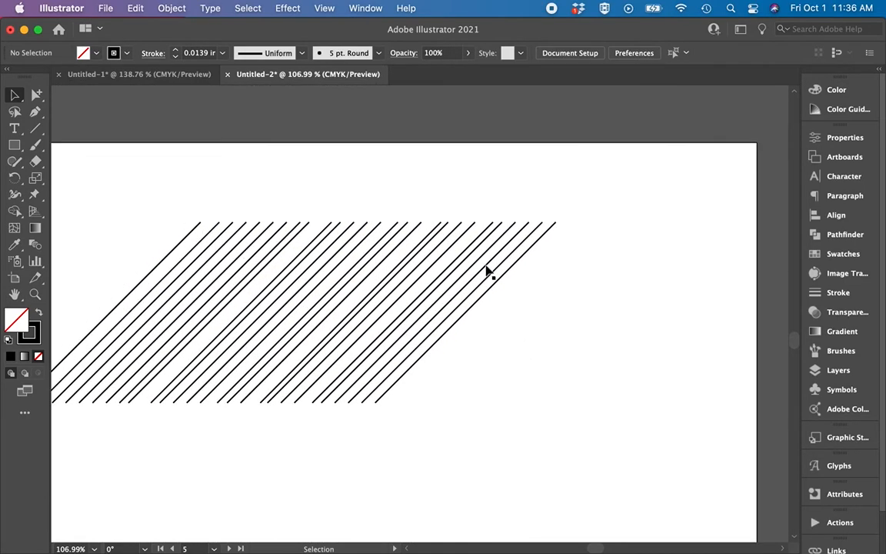
pyautogui.scroll(-3, 486, 270)
pyautogui.moveTo(282, 228); pyautogui.dragTo(516, 362)
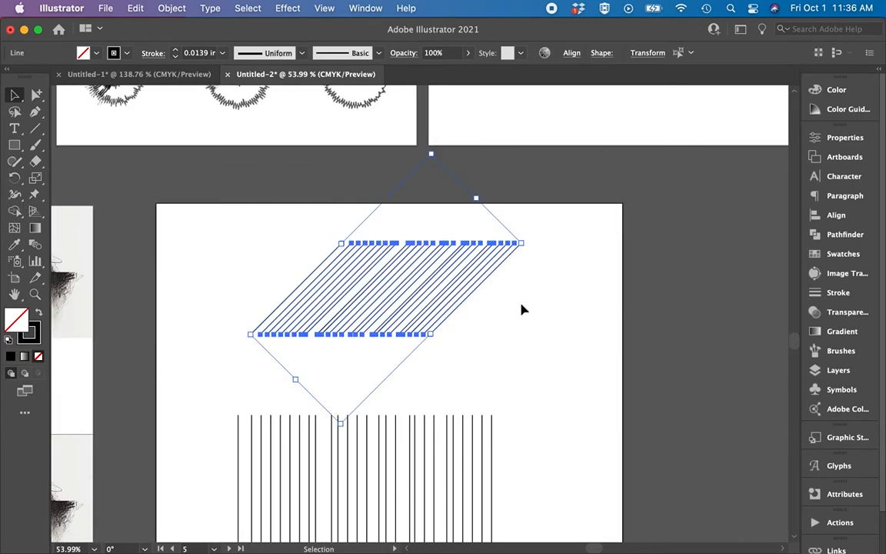
pyautogui.click(571, 53)
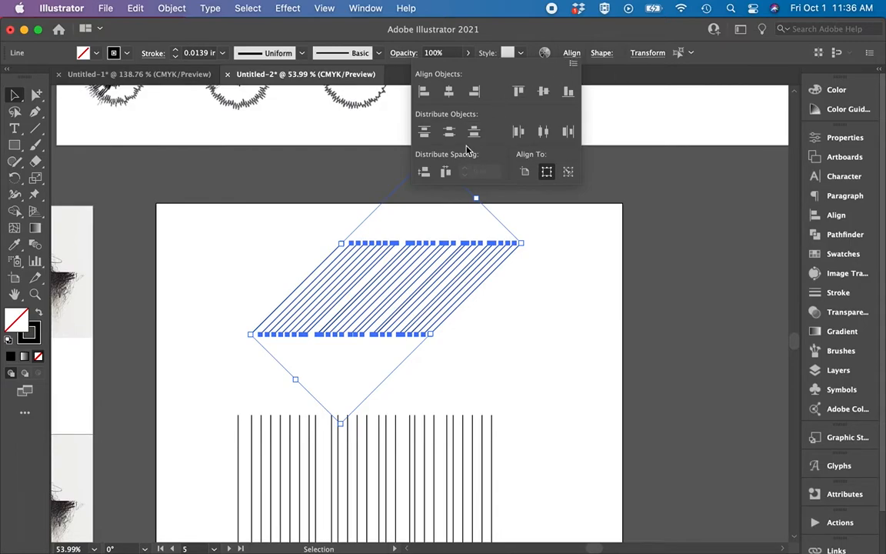
pyautogui.click(446, 173)
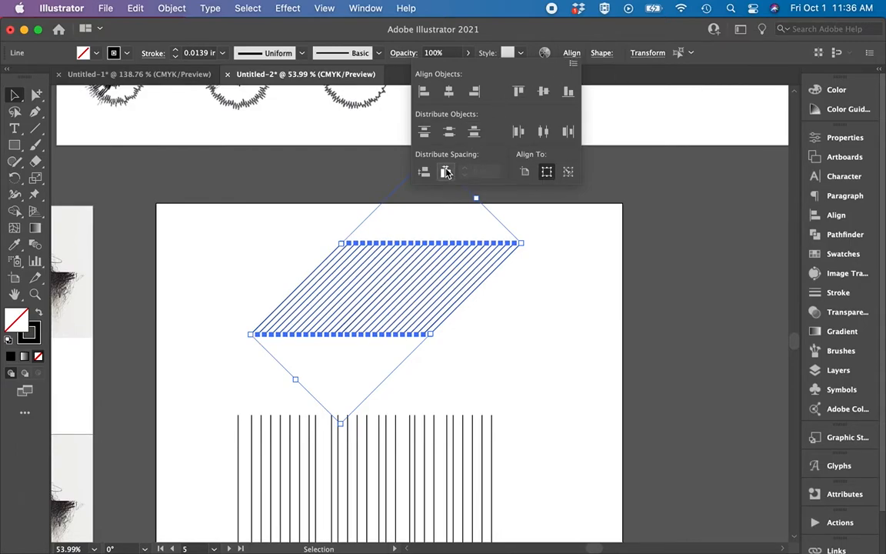
pyautogui.click(495, 367)
pyautogui.scroll(8, 495, 366)
pyautogui.hscroll(-2, 495, 367)
pyautogui.click(476, 354)
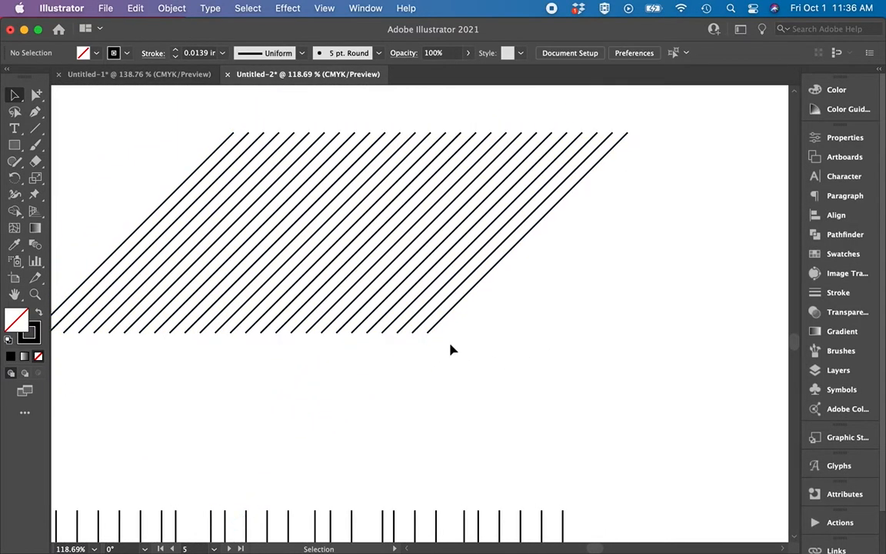
# Rotate the lower row of vertical lines 45° counterclockwise and align its lines by their top edges.
pyautogui.scroll(-4, 597, 229)
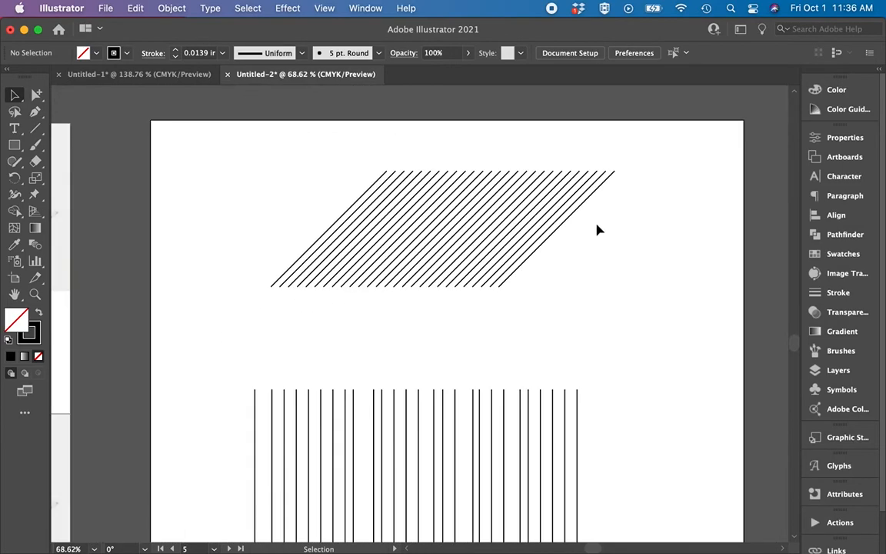
pyautogui.scroll(-3, 384, 354)
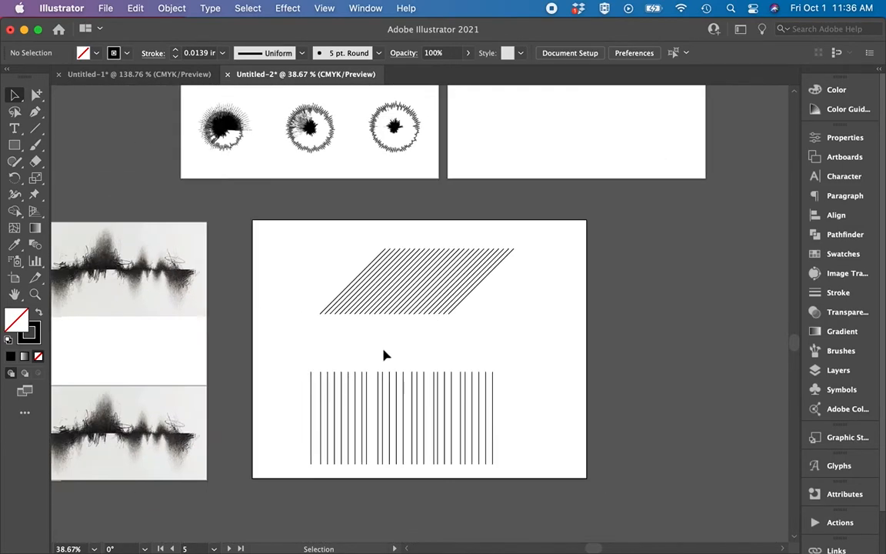
pyautogui.scroll(-2, 362, 347)
pyautogui.moveTo(283, 332); pyautogui.dragTo(520, 457)
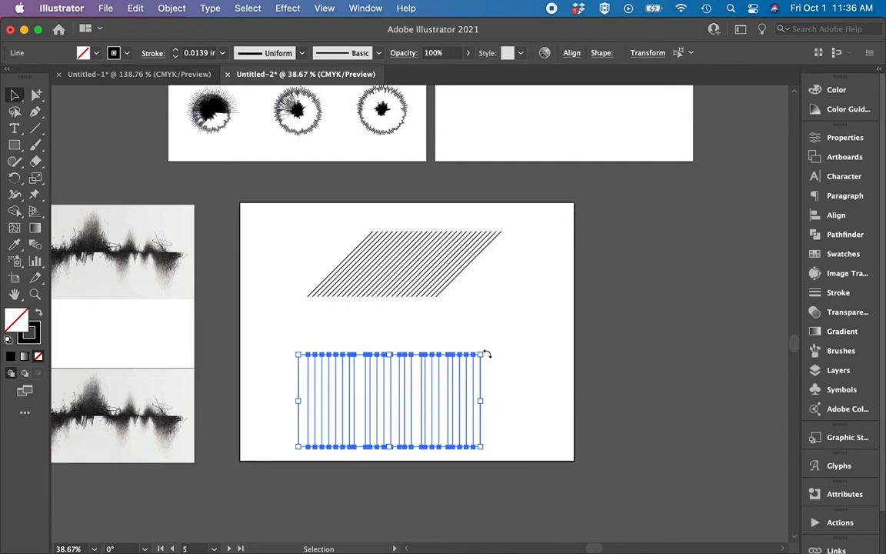
pyautogui.moveTo(485, 354); pyautogui.dragTo(459, 316)
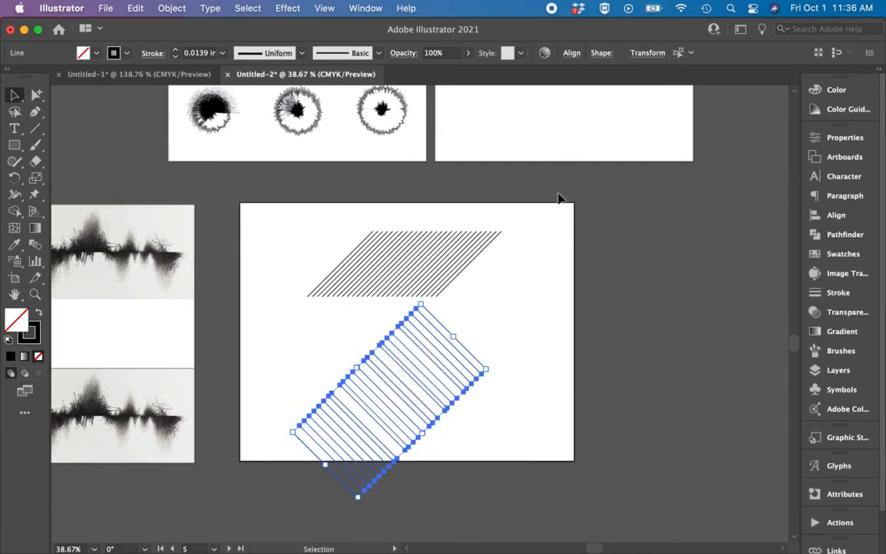
pyautogui.click(573, 56)
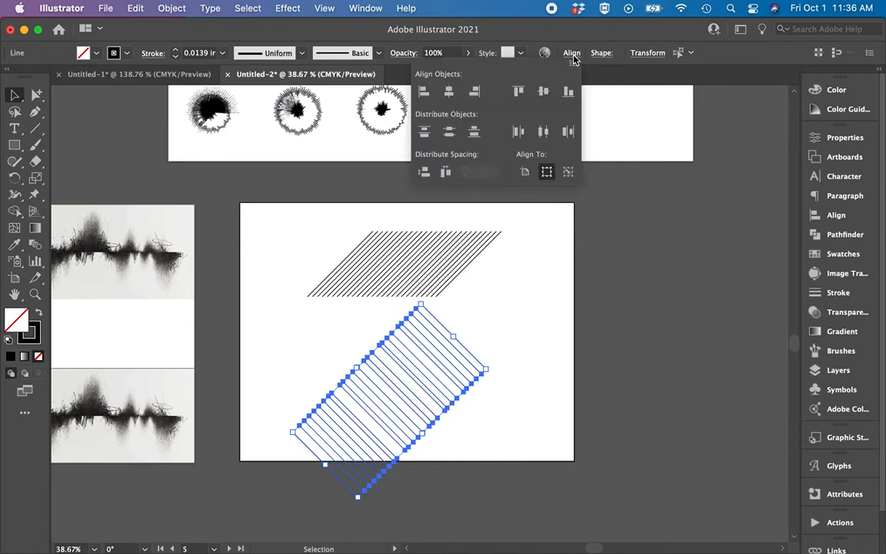
pyautogui.click(519, 91)
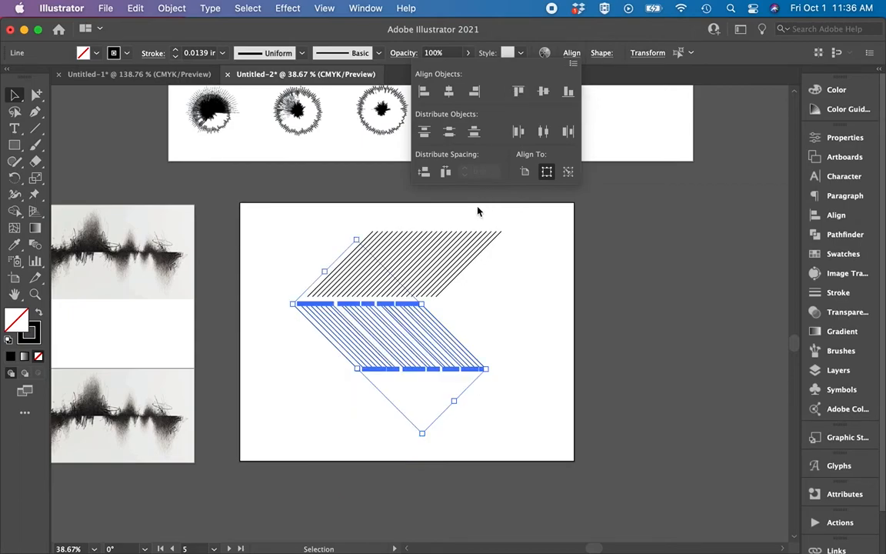
# Distribute the lower diagonal lines with equal horizontal spacing.
pyautogui.click(445, 172)
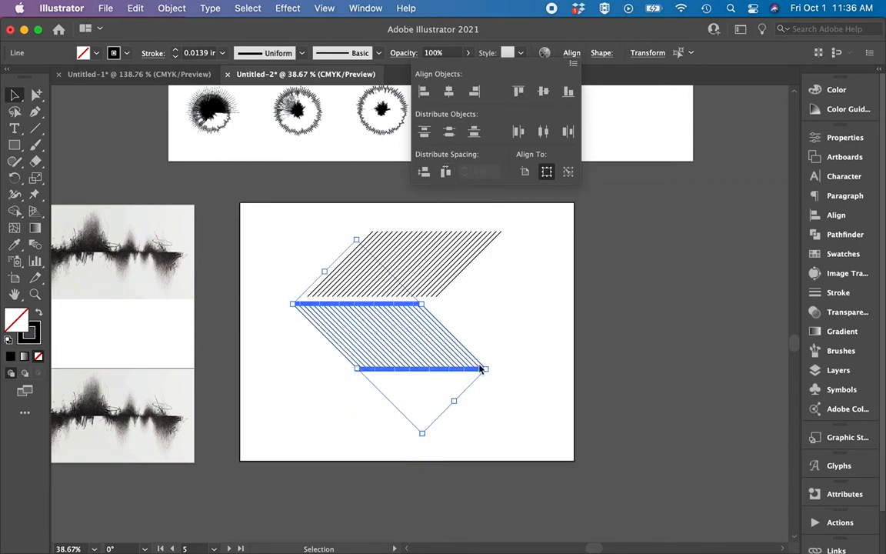
pyautogui.scroll(4, 513, 327)
pyautogui.hscroll(-1, 513, 327)
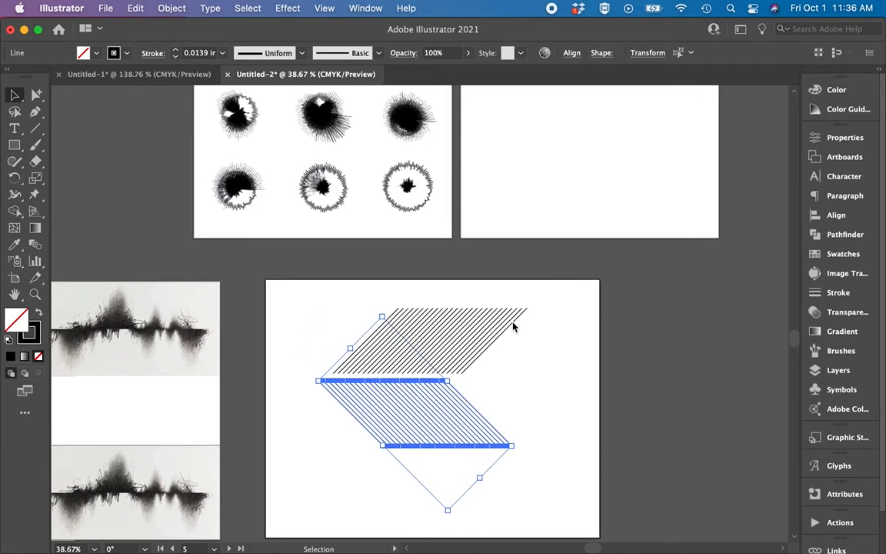
# Group the evenly spaced lower diagonal lines and move the group down, away from the upper band.
pyautogui.press('super+g')
pyautogui.moveTo(347, 292); pyautogui.dragTo(506, 294)
pyautogui.moveTo(429, 416); pyautogui.dragTo(429, 502)
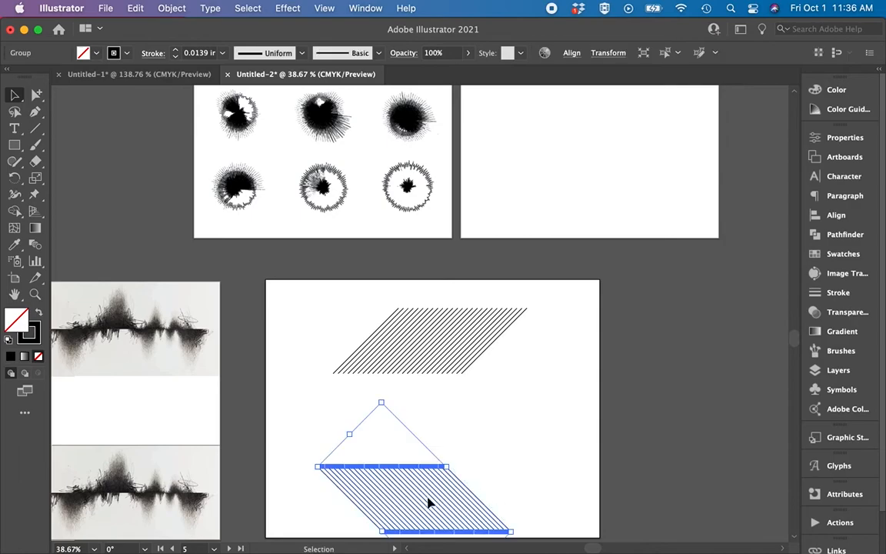
# Move the lower diagonal group up over the upper band so the two sets of lines cross in a diamond lattice.
pyautogui.moveTo(557, 295); pyautogui.dragTo(320, 377)
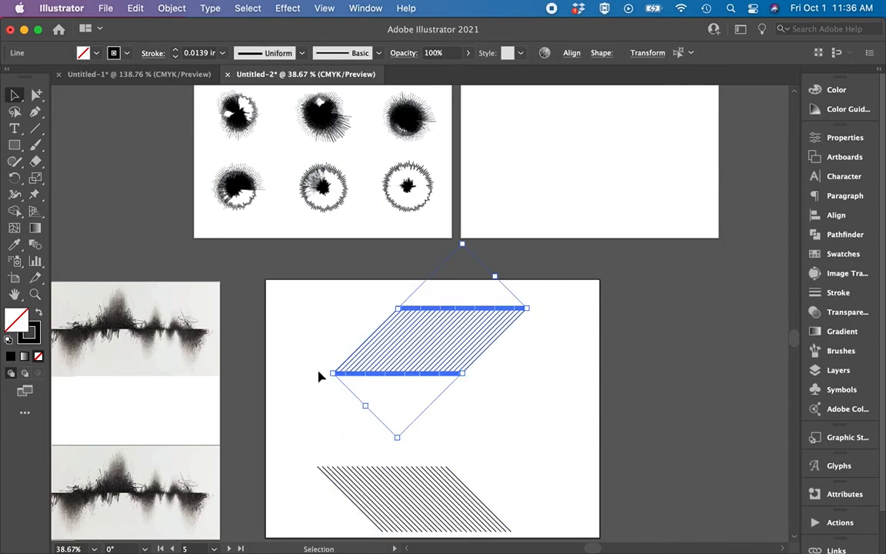
pyautogui.click(505, 435)
pyautogui.click(445, 475)
pyautogui.moveTo(446, 475); pyautogui.dragTo(463, 342)
pyautogui.scroll(5, 463, 342)
pyautogui.click(667, 220)
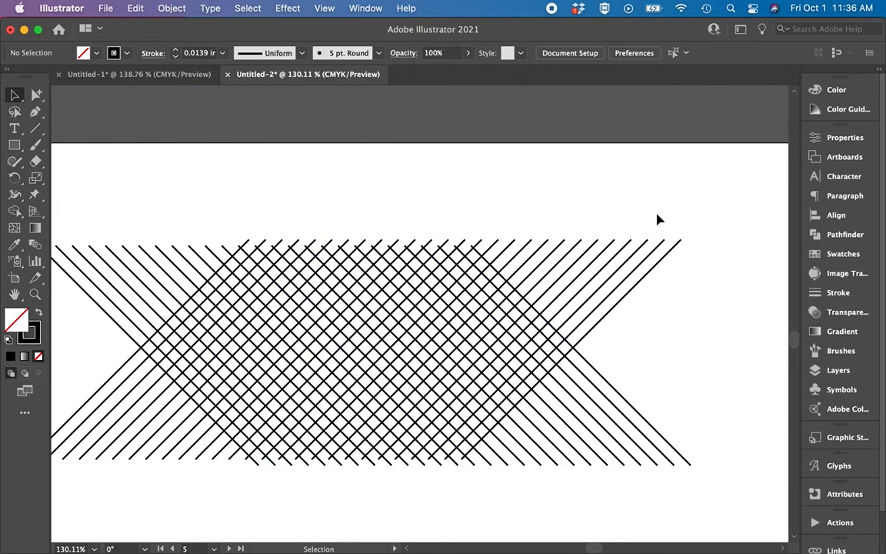
# Shift the downward-slanting group slightly so its line ends sit level with the top and bottom edges of the crossing band.
pyautogui.scroll(-3, 408, 307)
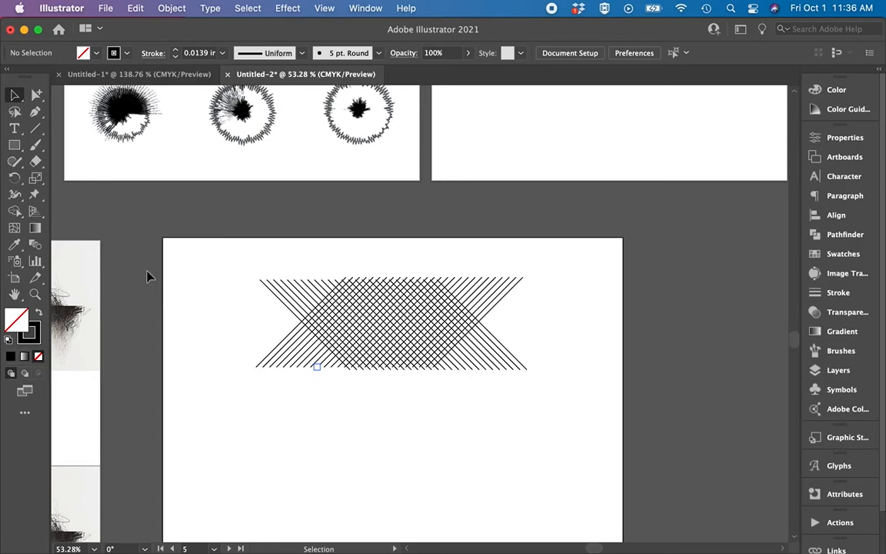
pyautogui.scroll(-1, 372, 423)
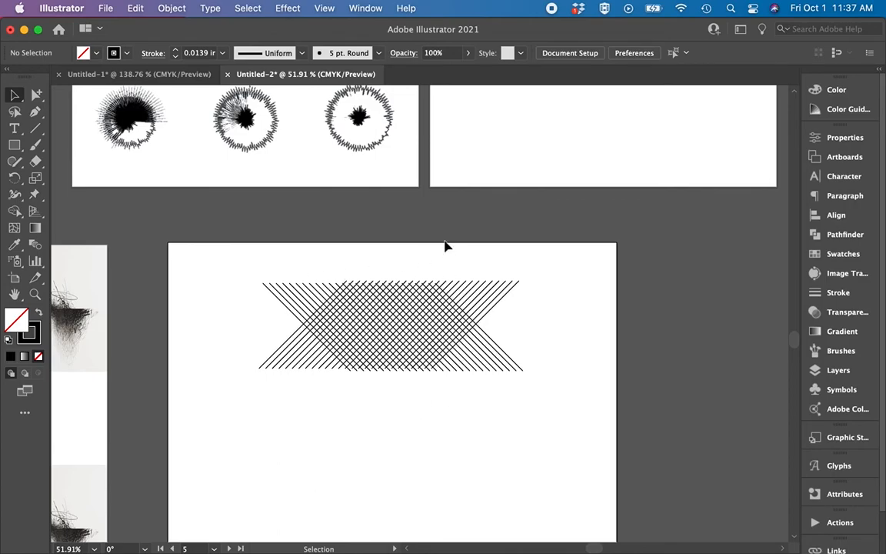
pyautogui.scroll(5, 433, 249)
pyautogui.scroll(-3, 433, 249)
pyautogui.scroll(-3, 421, 350)
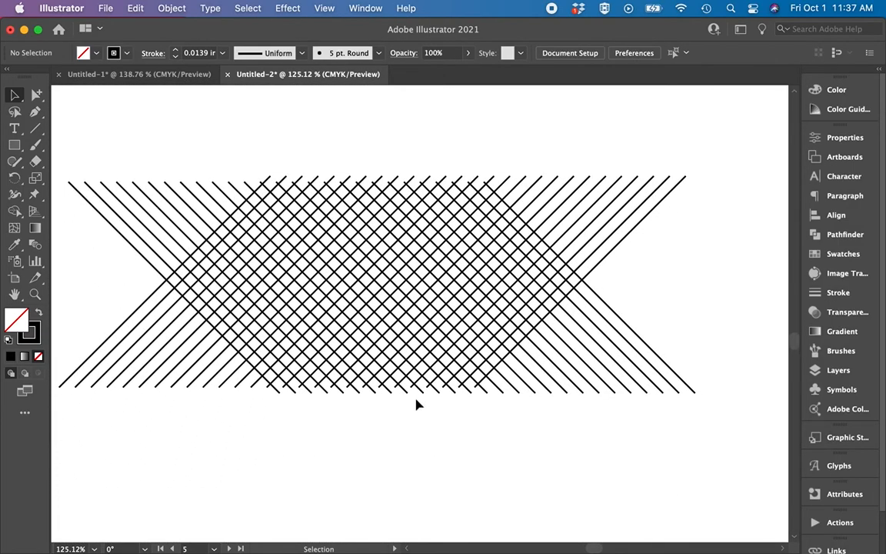
pyautogui.click(438, 394)
pyautogui.moveTo(438, 396)
pyautogui.mouseDown()
pyautogui.moveTo(435, 385)
pyautogui.moveTo(446, 396)
pyautogui.mouseUp()
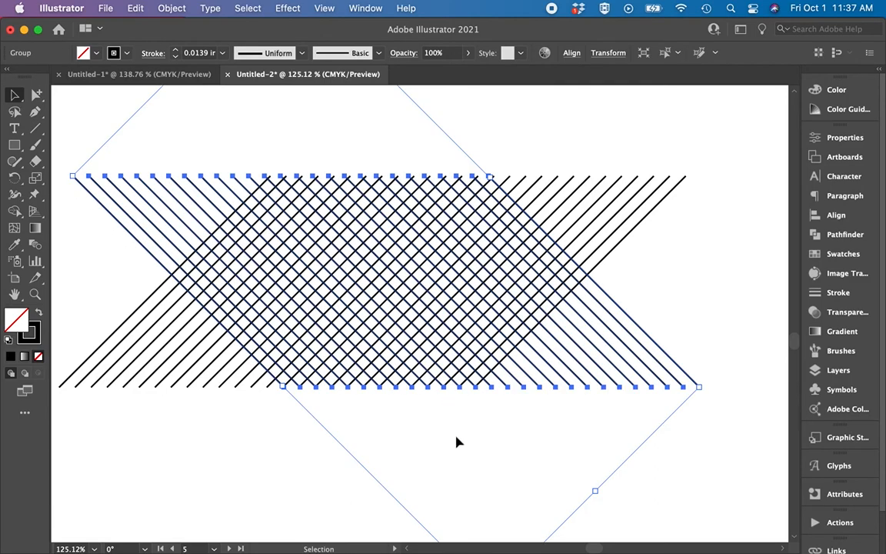
pyautogui.click(675, 302)
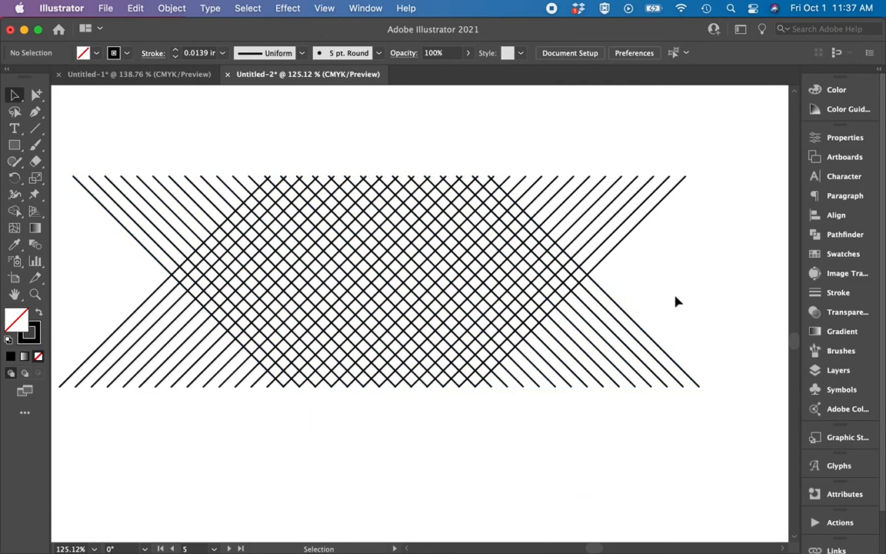
pyautogui.scroll(-3, 676, 301)
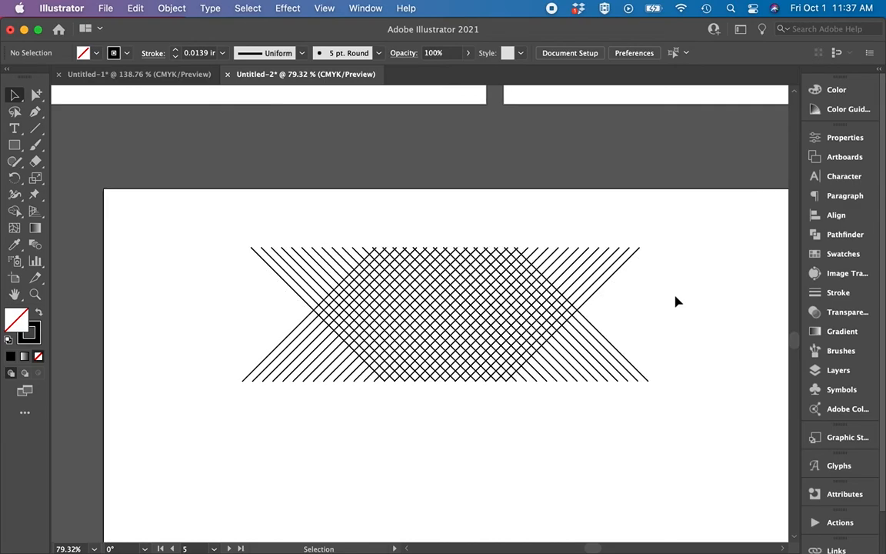